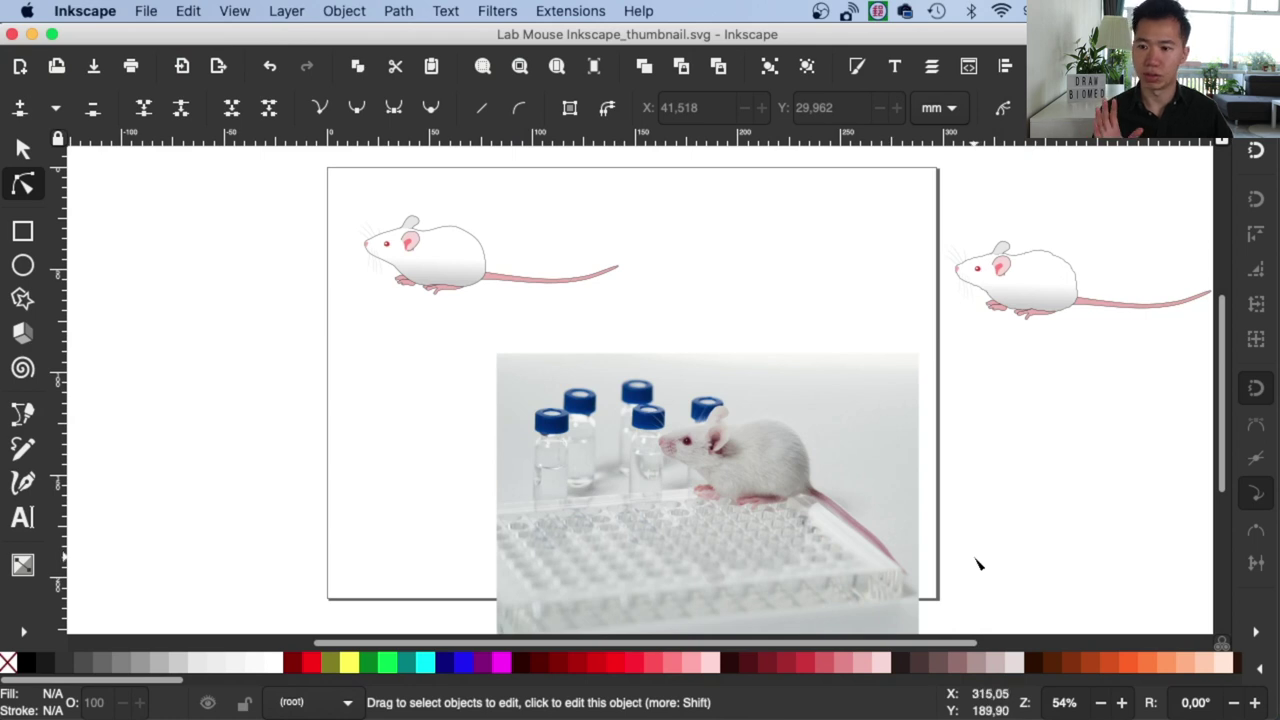
Step: Start a Bézier path at the tail base of the mouse in the photo and trace the curve of its rump and back
key(plus)
key(plus)
key(plus)
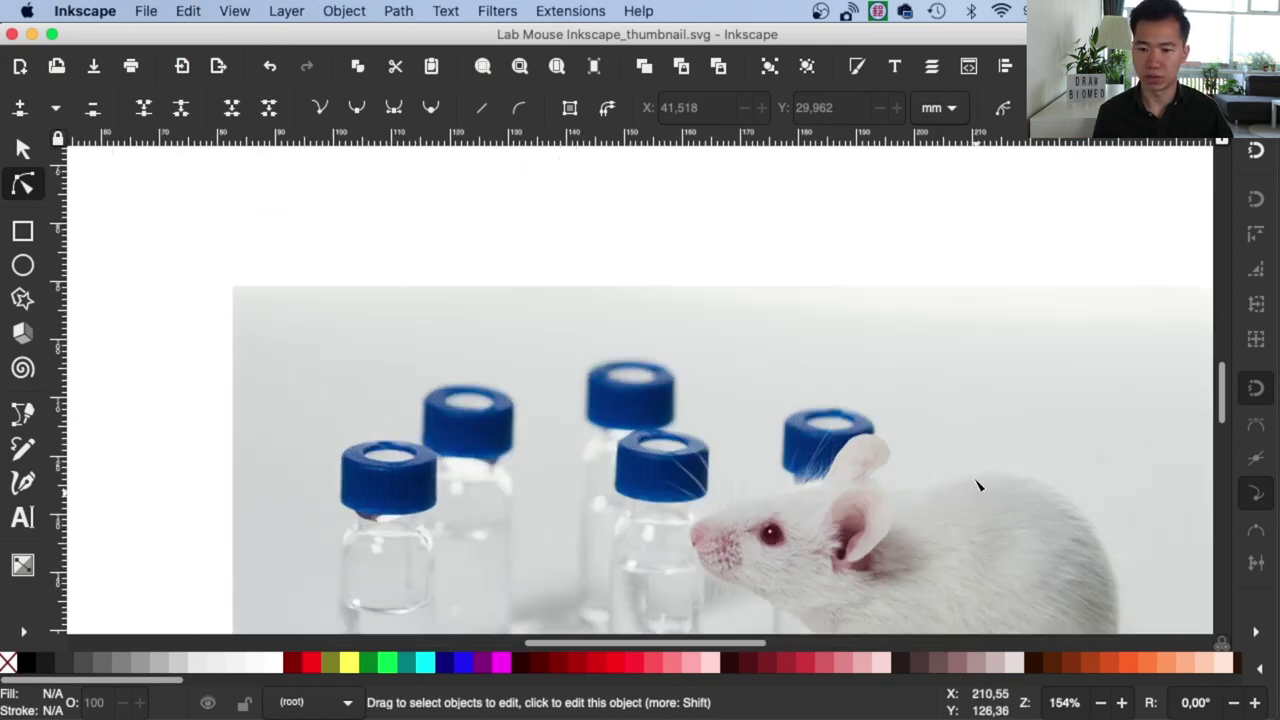
key(space)
drag(871, 295, 695, 238)
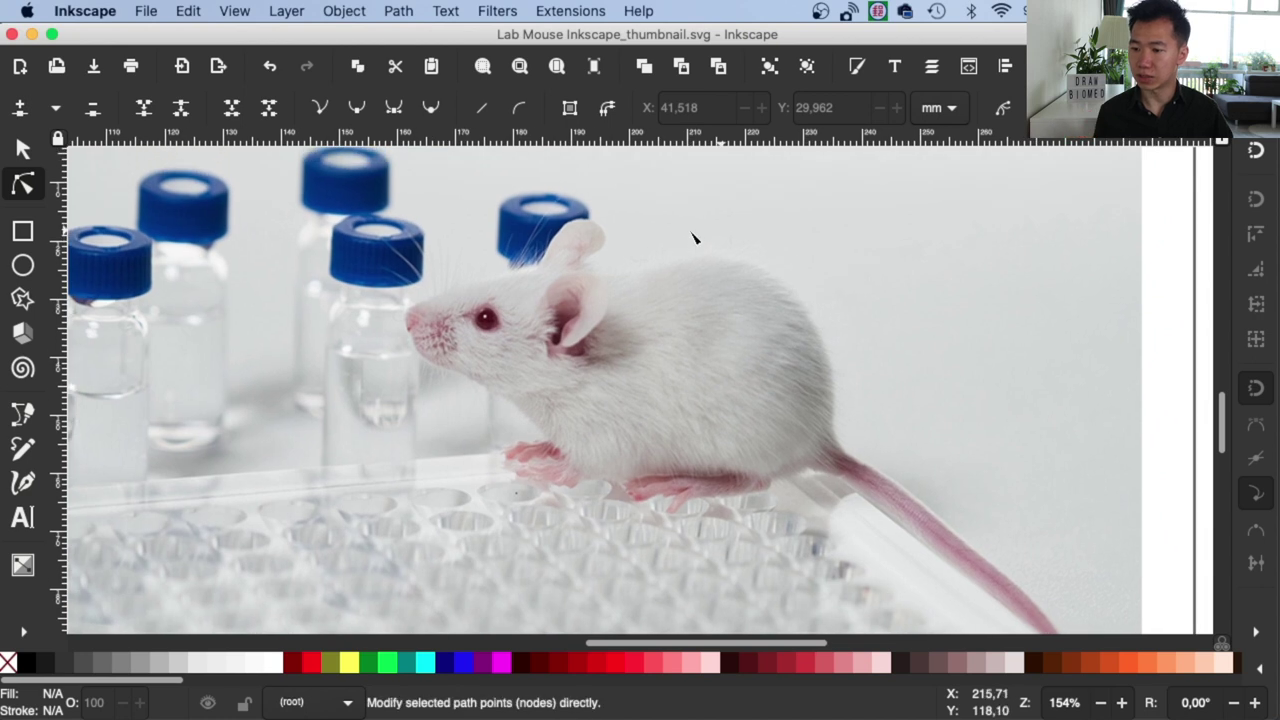
click(23, 415)
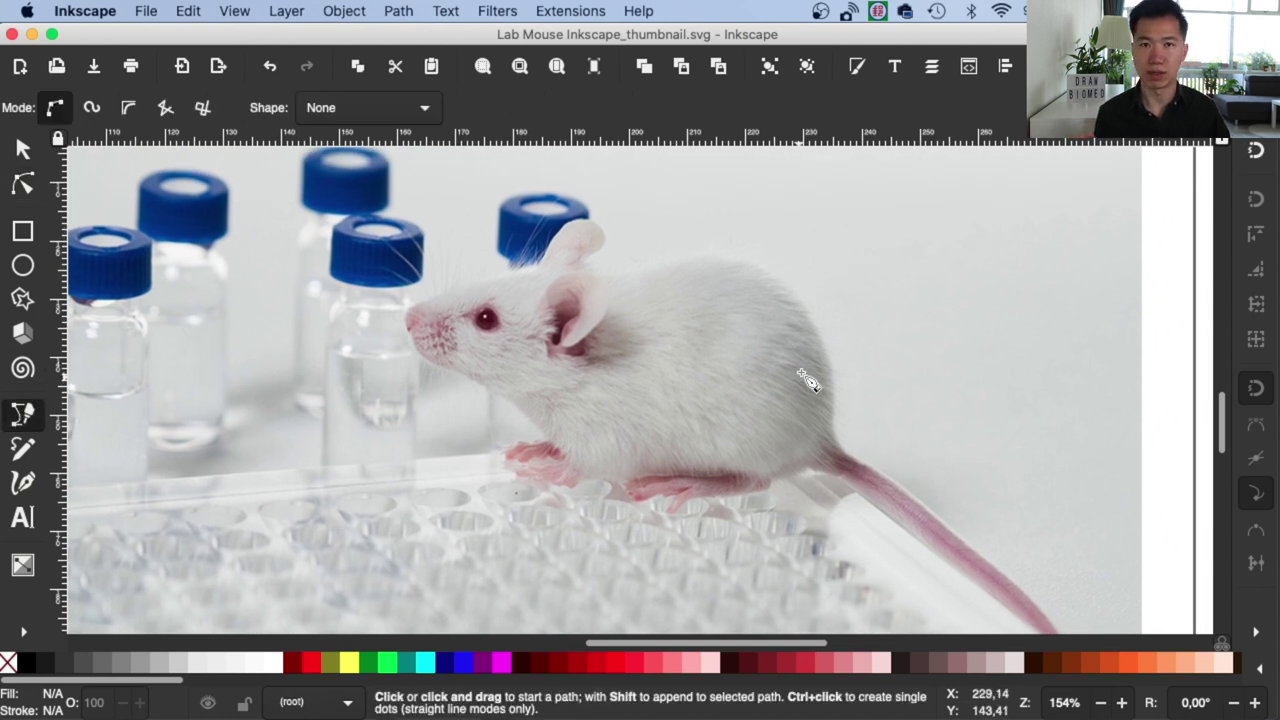
click(832, 424)
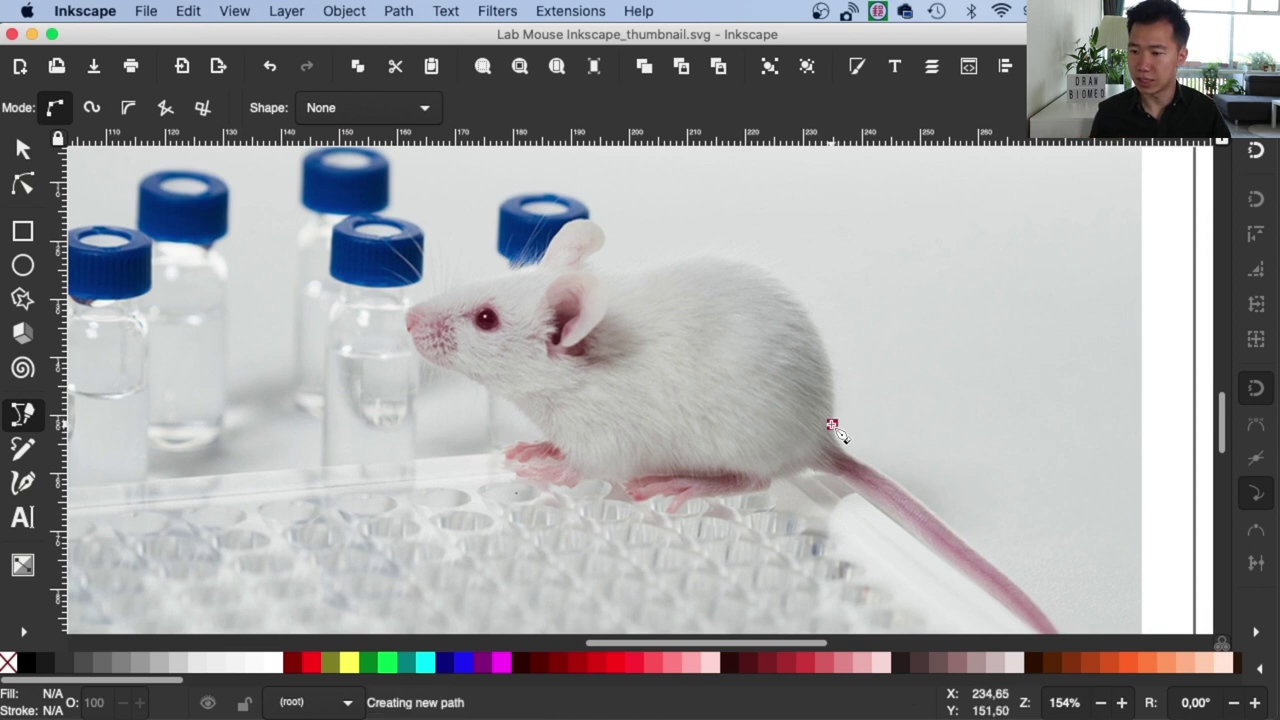
drag(801, 302, 760, 266)
key(BackSpace)
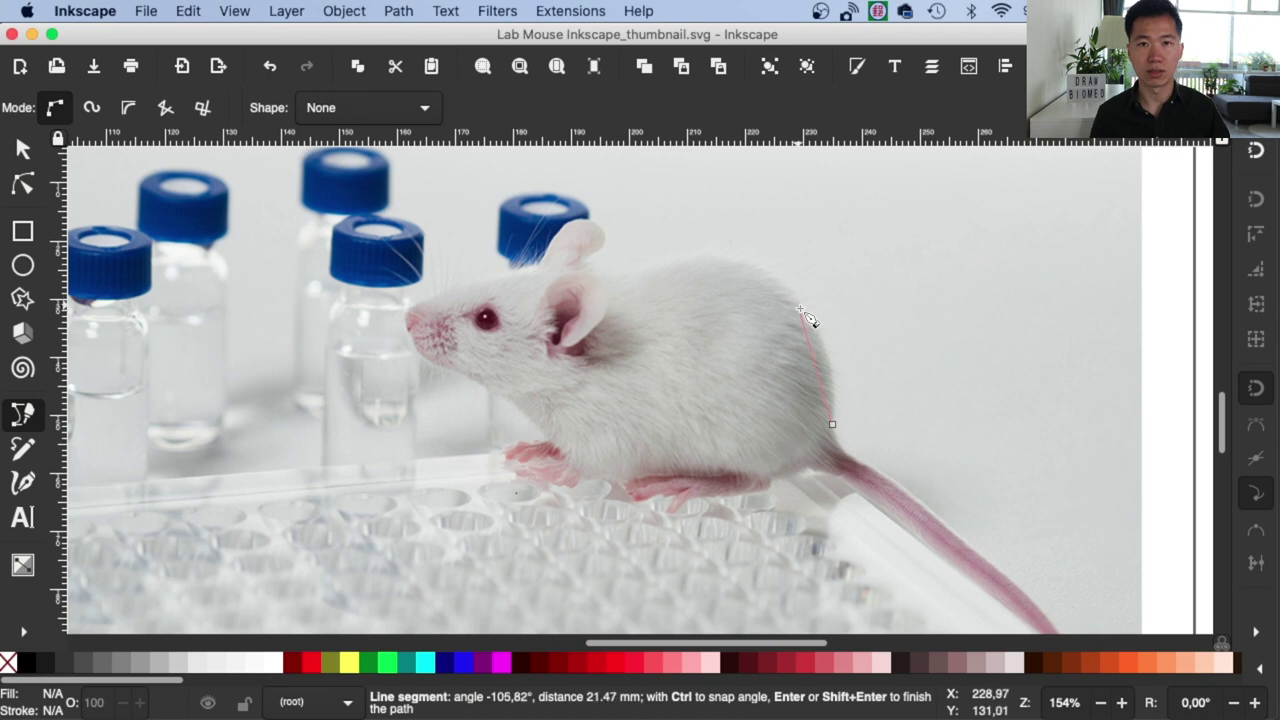
drag(811, 316, 781, 283)
drag(694, 254, 592, 271)
Step: Continue the body outline over the head, around the nose and down the throat to the front foot
scroll(483, 264, up, 4)
scroll(486, 321, down, 5)
drag(261, 359, 269, 373)
scroll(271, 377, down, 6)
drag(516, 312, 540, 326)
drag(634, 376, 688, 401)
scroll(791, 485, down, 2)
drag(897, 589, 948, 588)
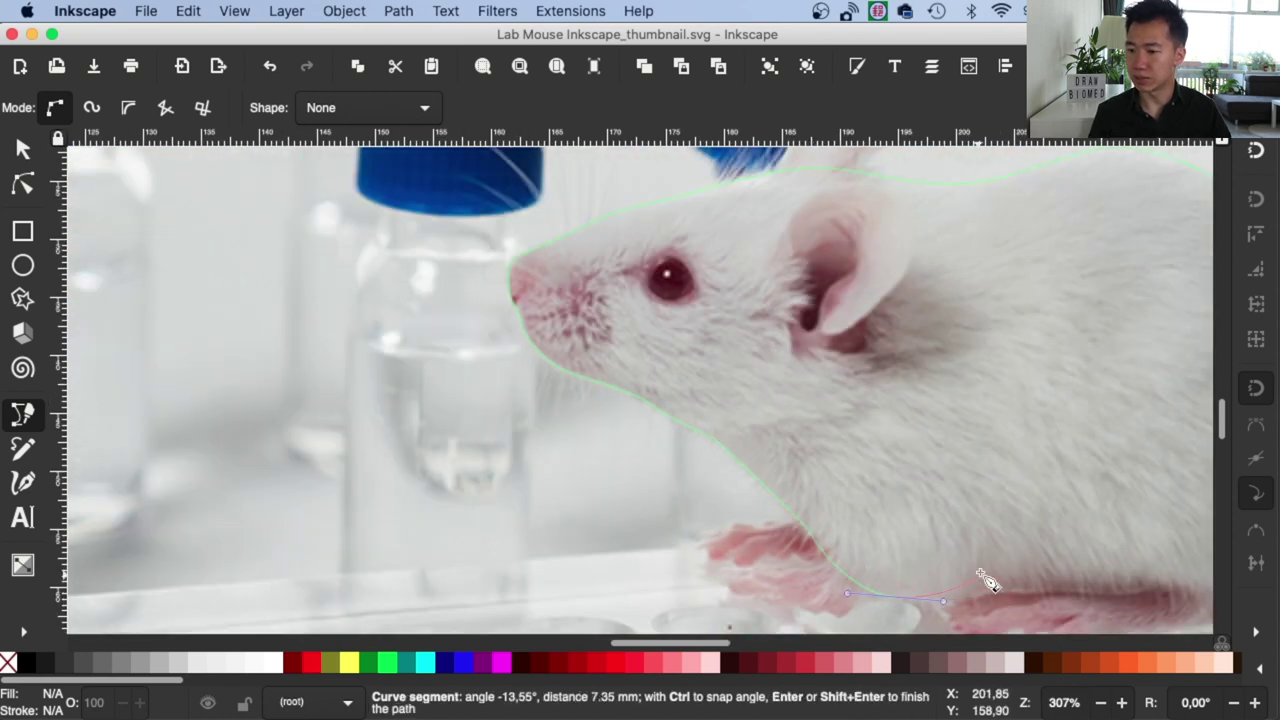
Step: Trace the belly above the hind foot and close the body outline at the tail base
scroll(980, 568, right, 5)
drag(788, 430, 805, 400)
drag(1063, 442, 1110, 431)
scroll(1110, 431, right, 7)
drag(882, 362, 894, 310)
click(948, 287)
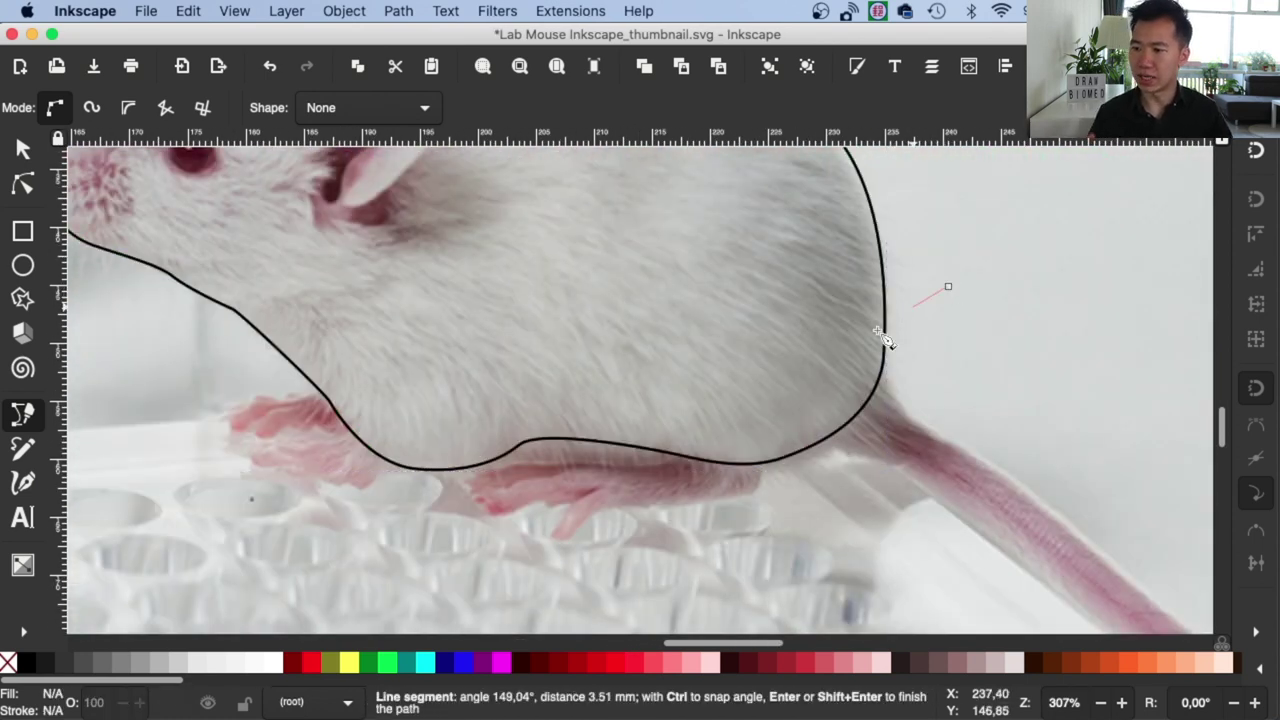
click(23, 183)
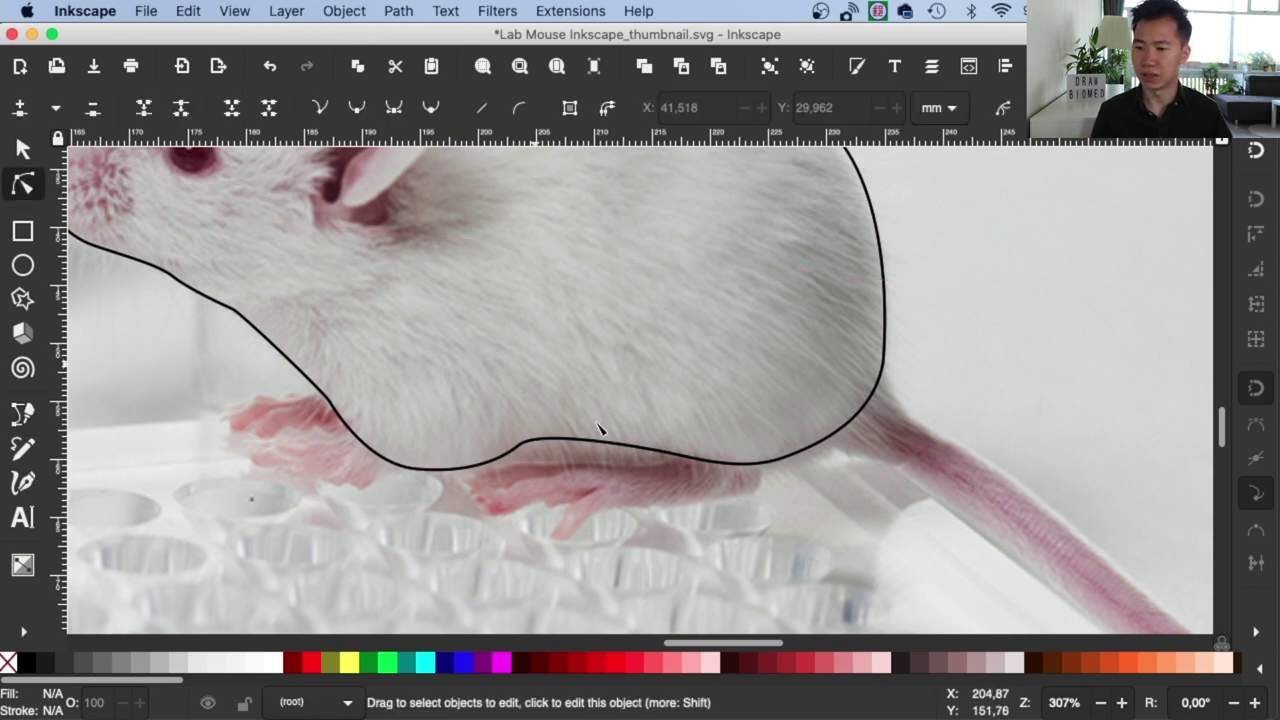
click(643, 458)
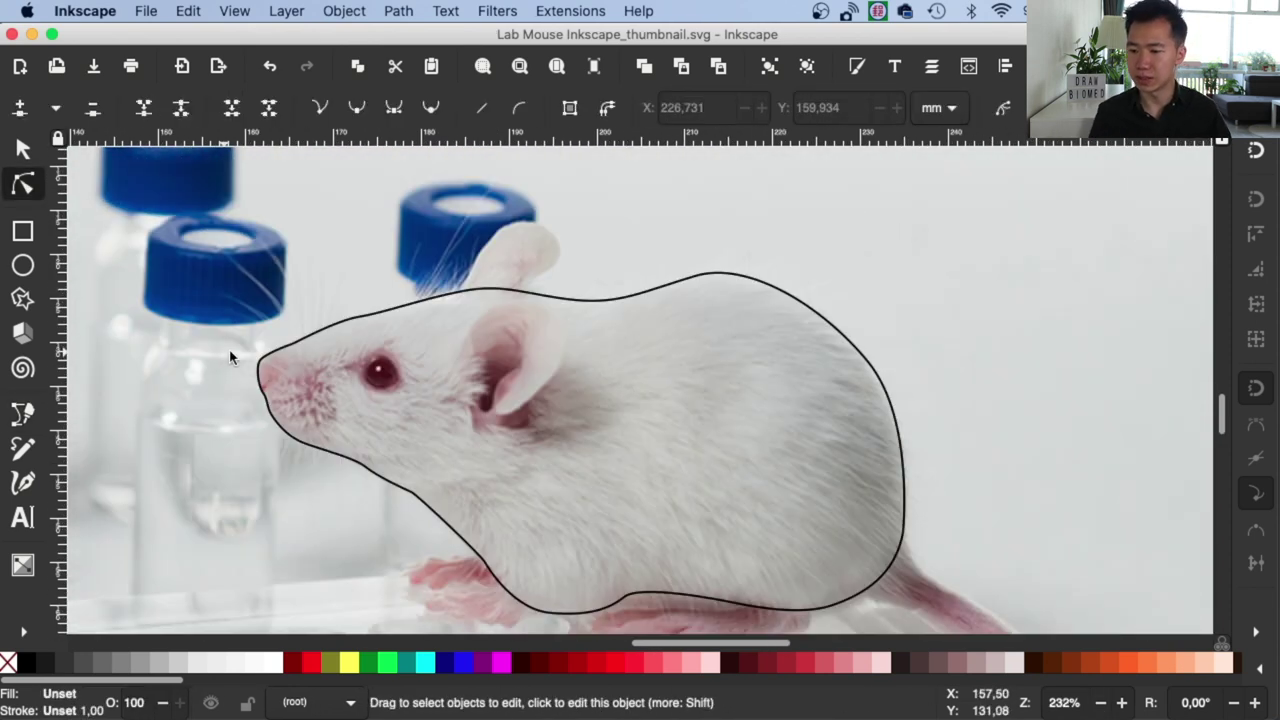
Step: Draw a circle about 3.76 mm across over the mouse's eye, with no fill and a 0.5 stroke
click(23, 265)
mouse_move(364, 358)
mouse_down()
mouse_move(398, 396)
mouse_move(400, 382)
mouse_up()
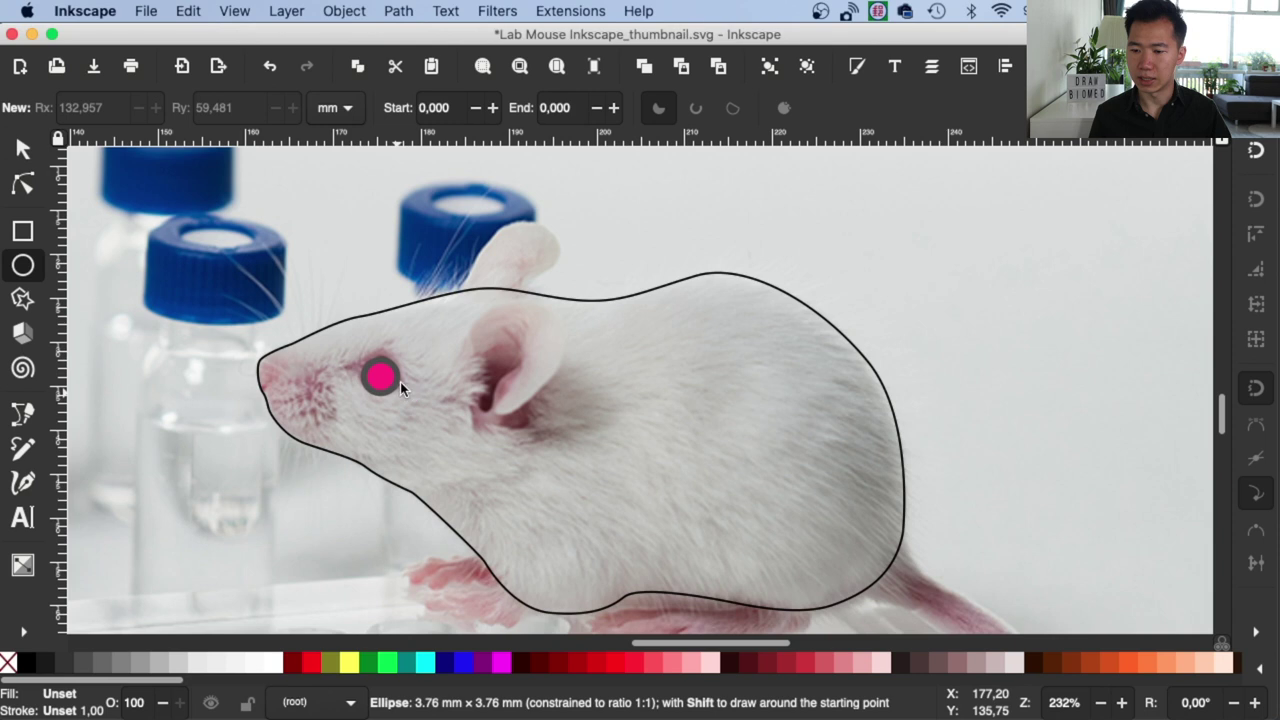
right_click(60, 697)
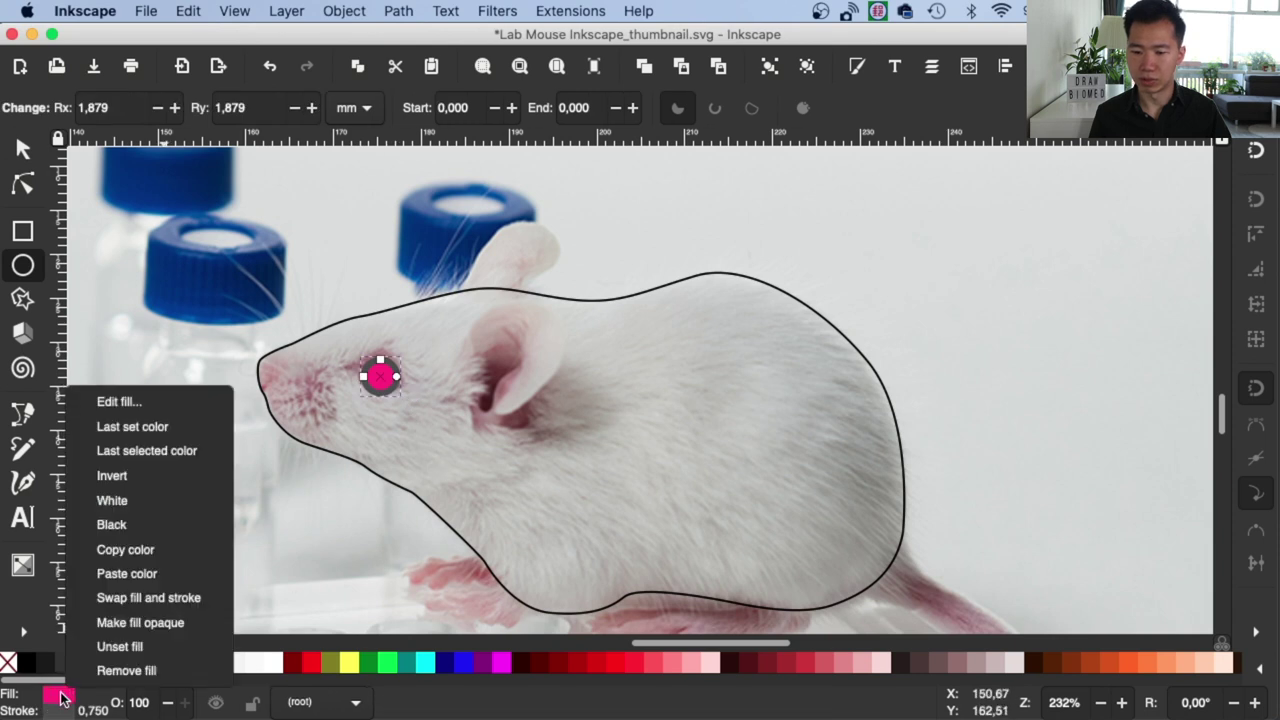
click(110, 678)
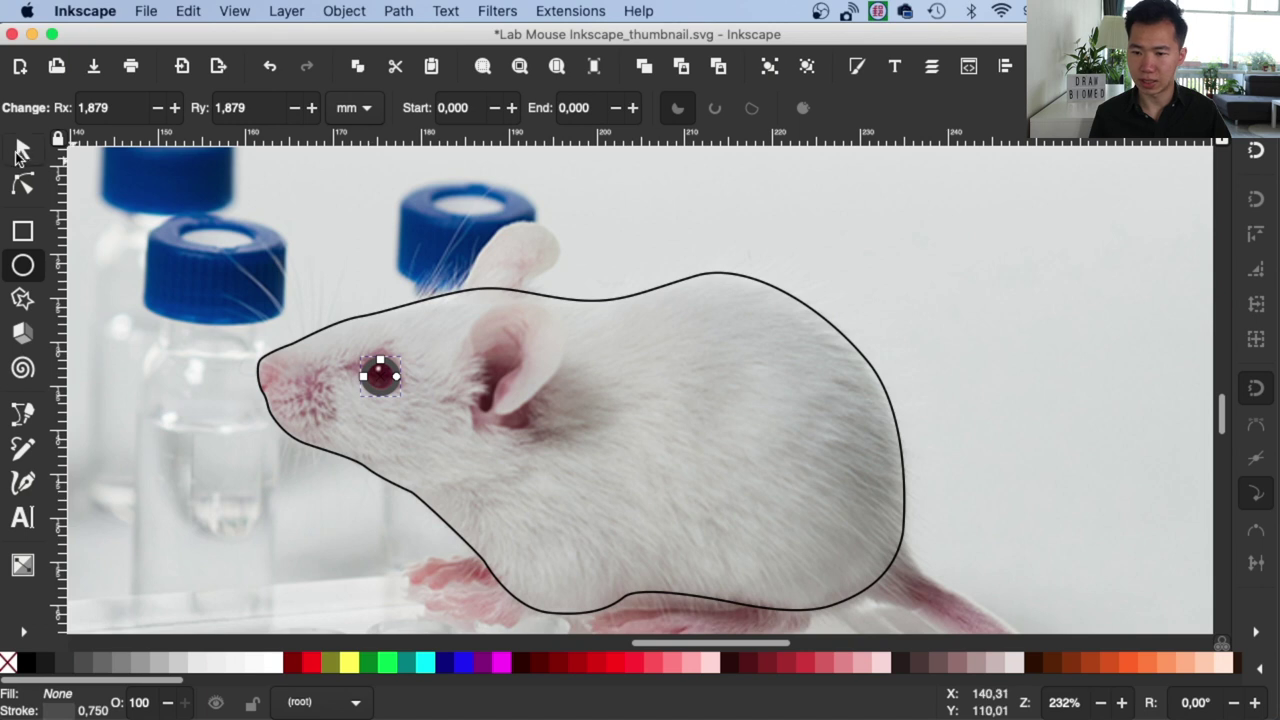
click(20, 150)
key(plus)
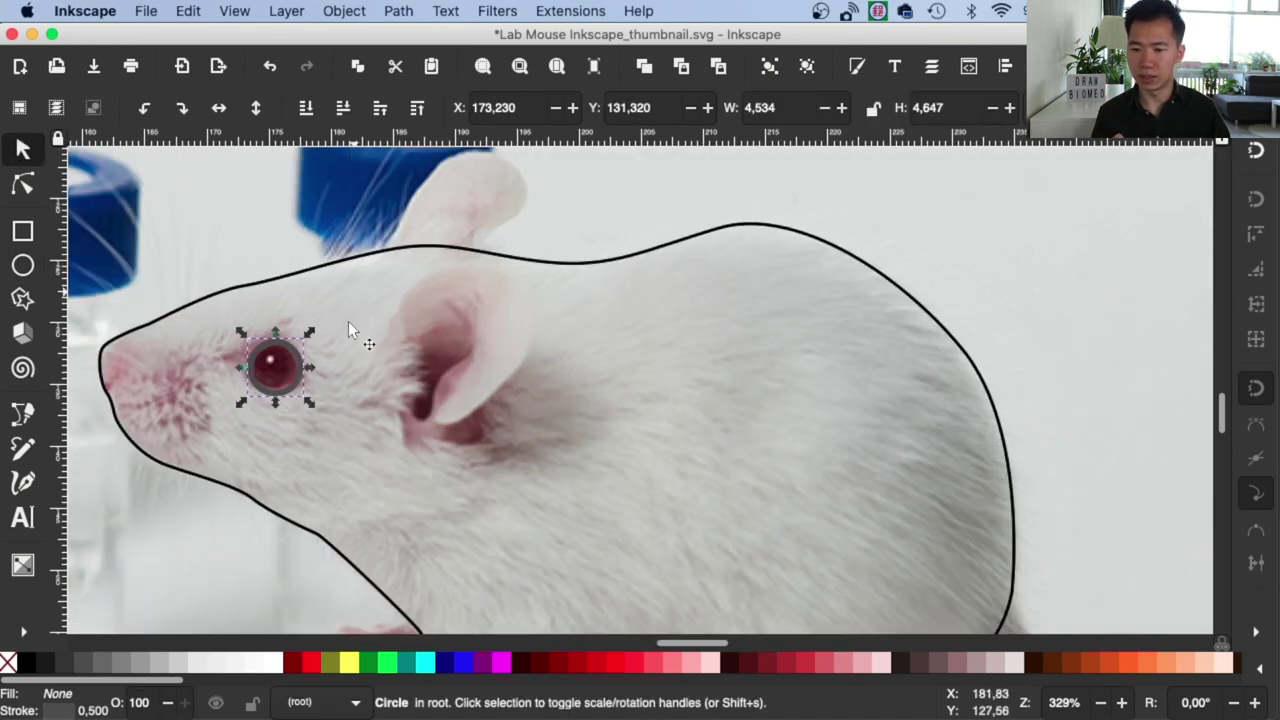
Step: Convert the eye circle to a path and move its bottom node slightly upward to match the eye in the photo
click(22, 183)
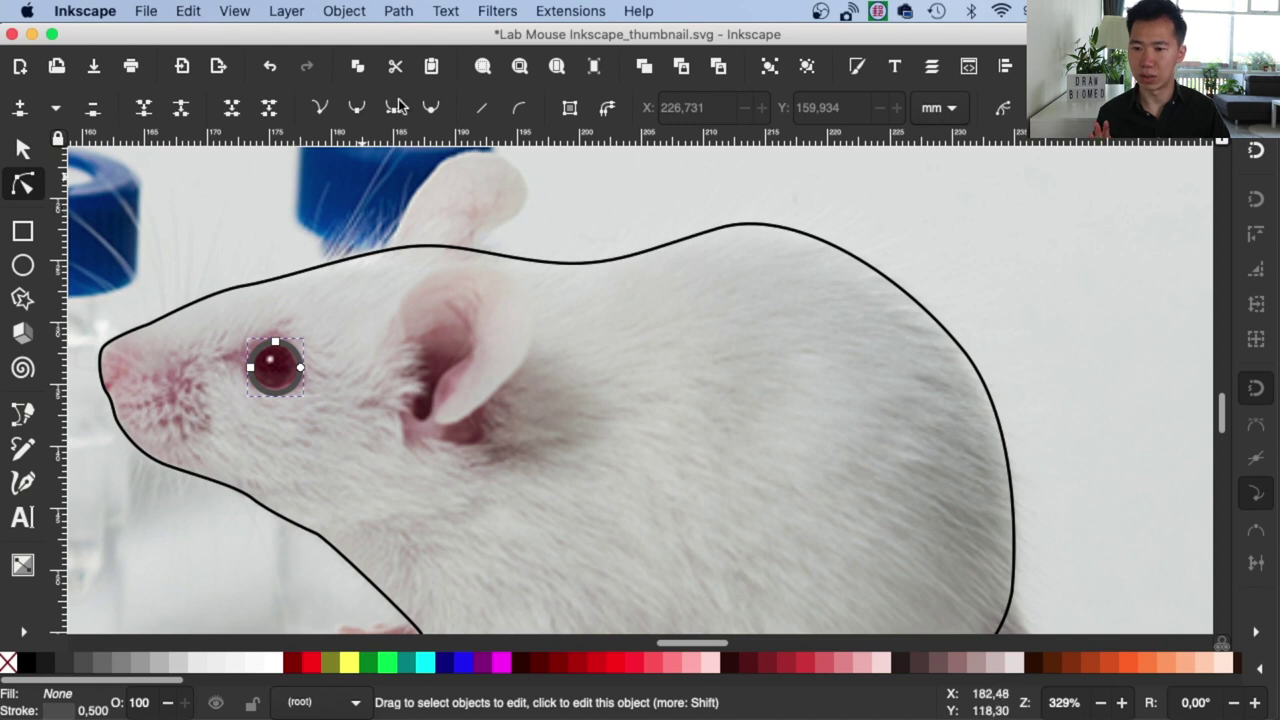
click(398, 11)
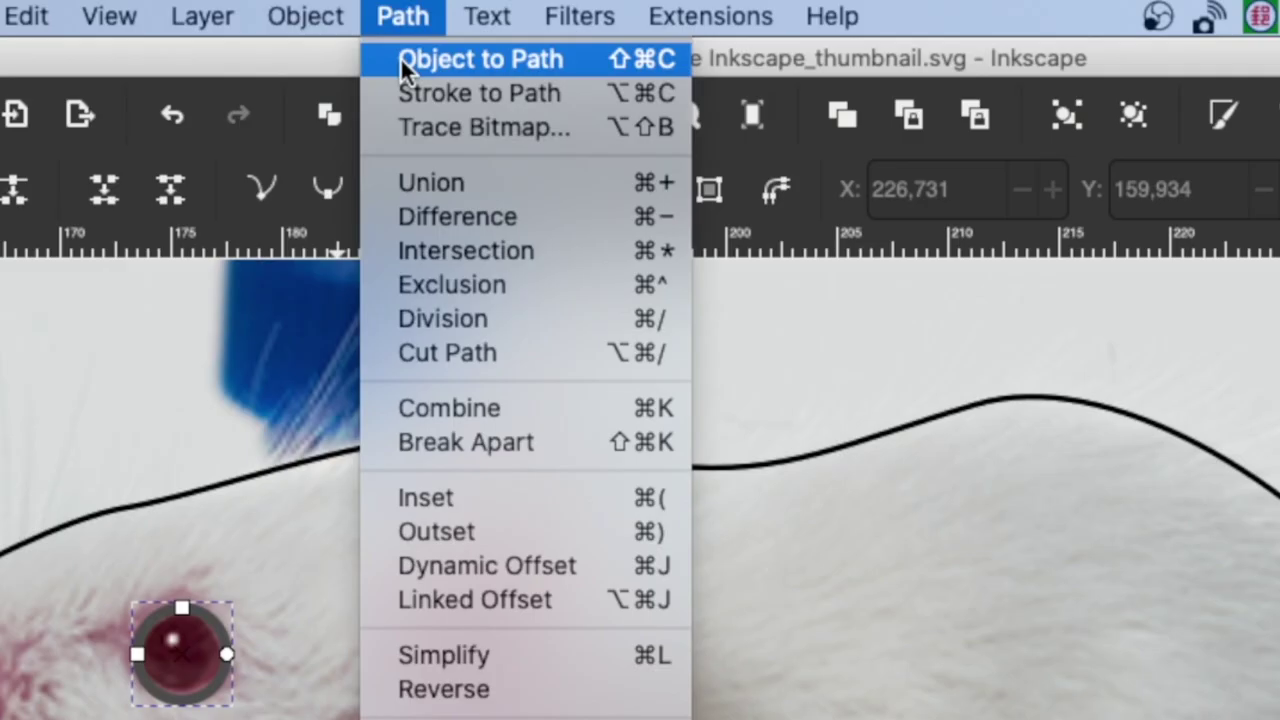
click(400, 59)
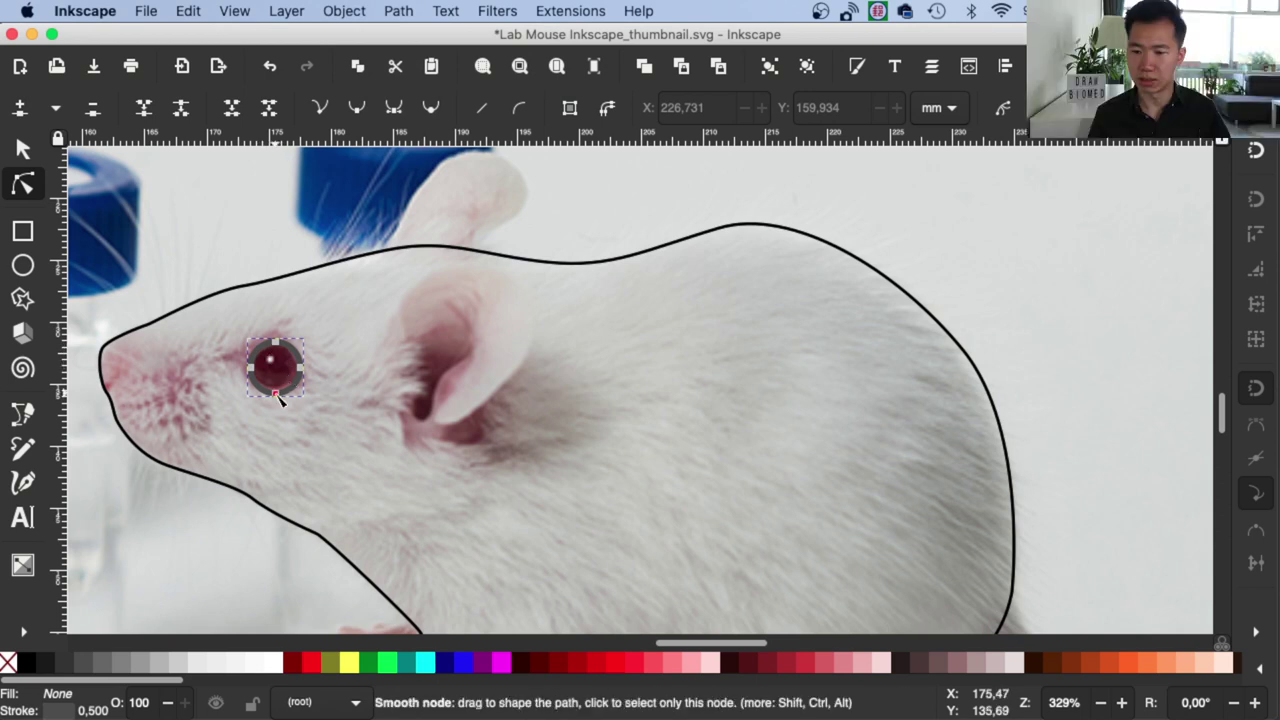
click(276, 394)
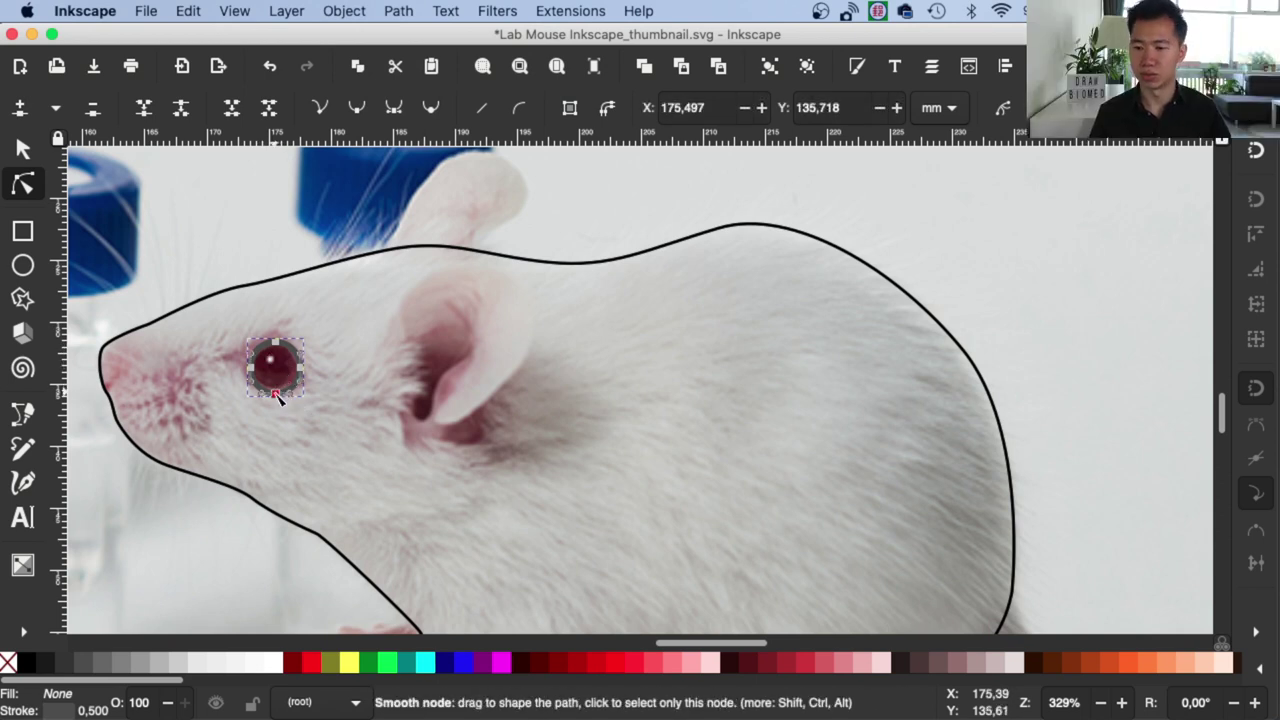
drag(276, 394, 276, 390)
click(356, 316)
Step: Scale and position the eye outline over the photographed eye at about 4.13 × 4.09 mm
key(s)
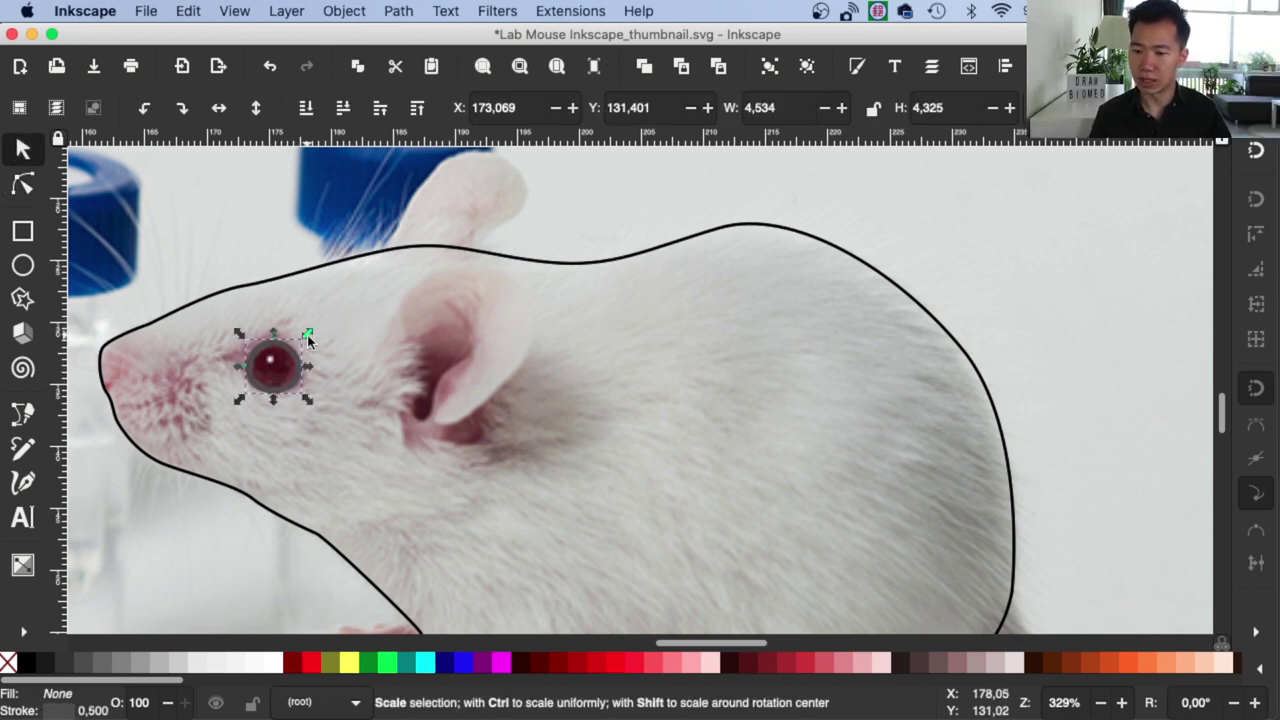
mouse_move(300, 337)
mouse_down()
mouse_move(291, 345)
mouse_move(317, 350)
mouse_up()
click(280, 367)
click(289, 357)
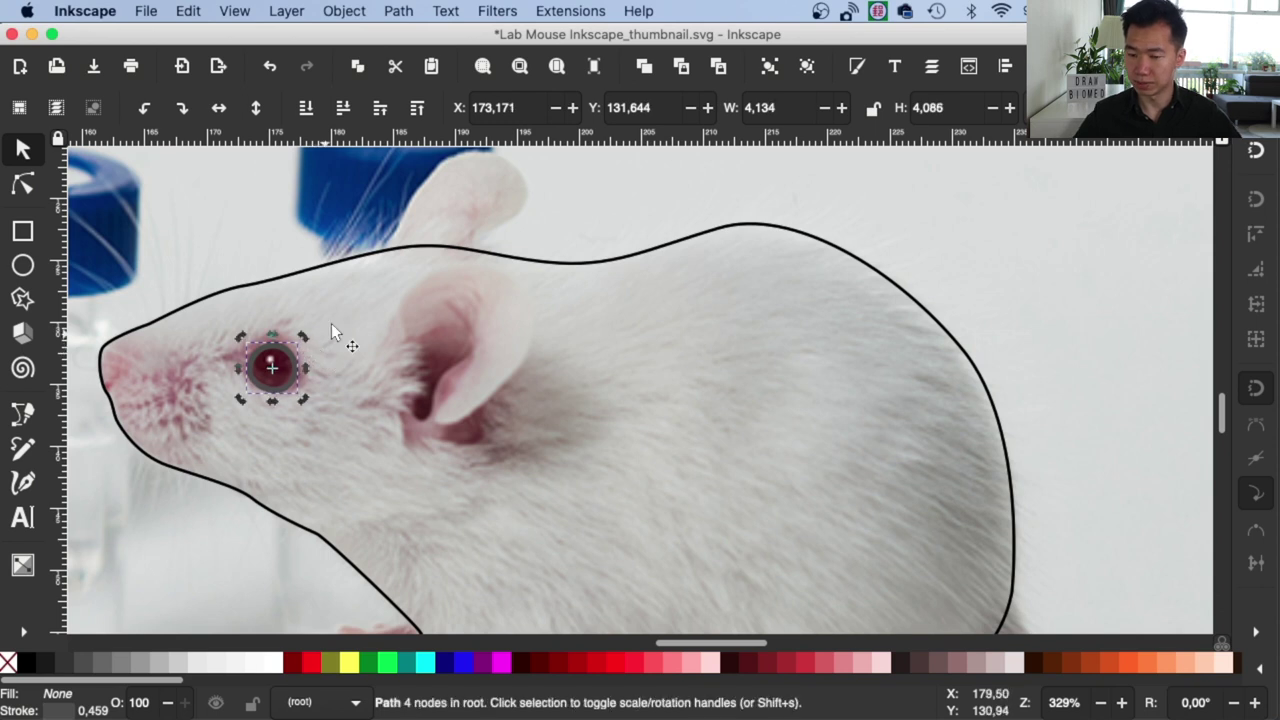
Step: Trace the outer contour of the near ear as an open Bézier path about 12.9 × 13.6 mm
key(b)
click(377, 350)
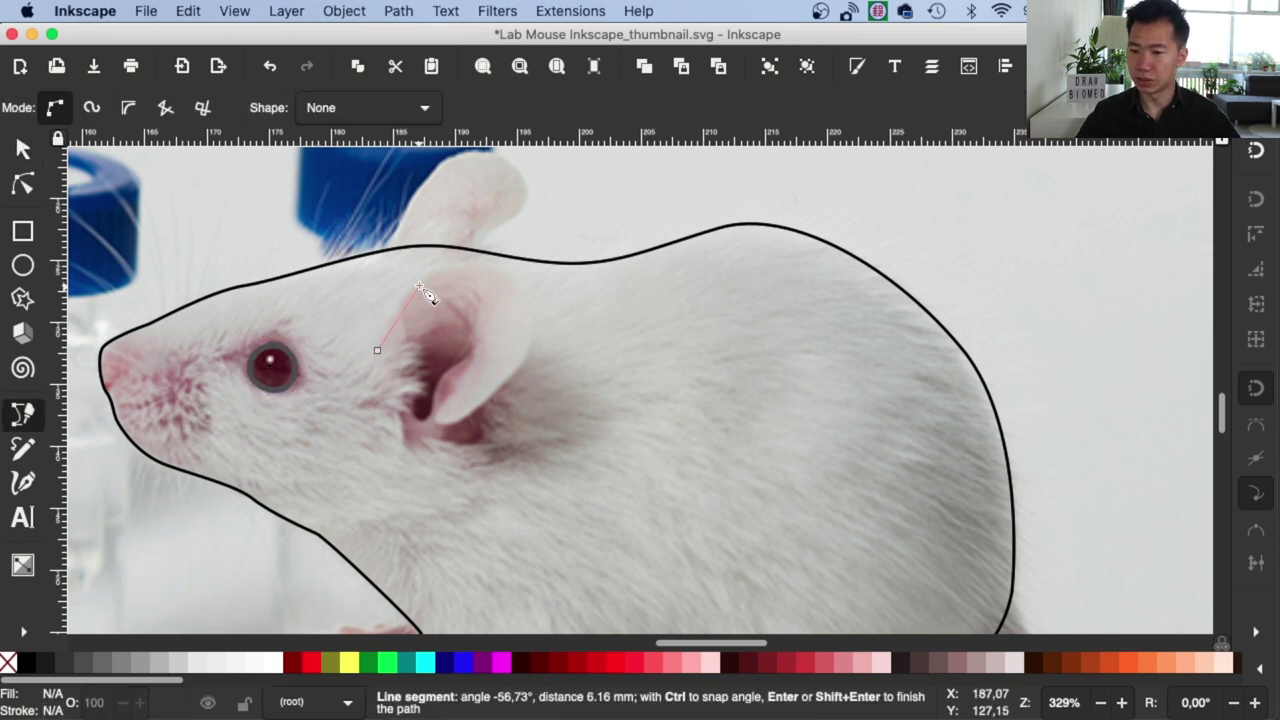
drag(428, 272, 441, 282)
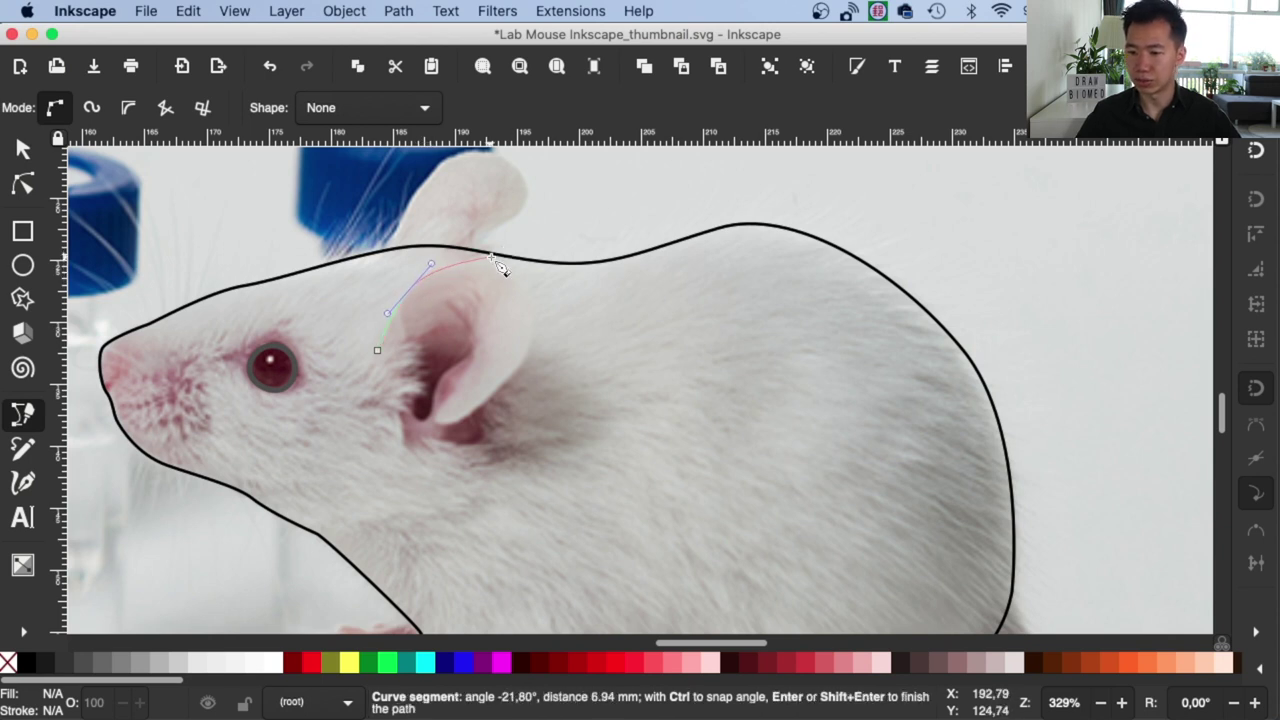
drag(530, 272, 534, 316)
click(437, 423)
key(Return)
Step: Trace the dark inner fold of the near ear and the small base shape beneath the ear
click(433, 327)
drag(408, 358, 407, 375)
click(423, 418)
click(433, 327)
Step: Fill the outer ear and the ear base with light pink #E9AFAF, and the inner ear fold with red
key(s)
click(521, 375)
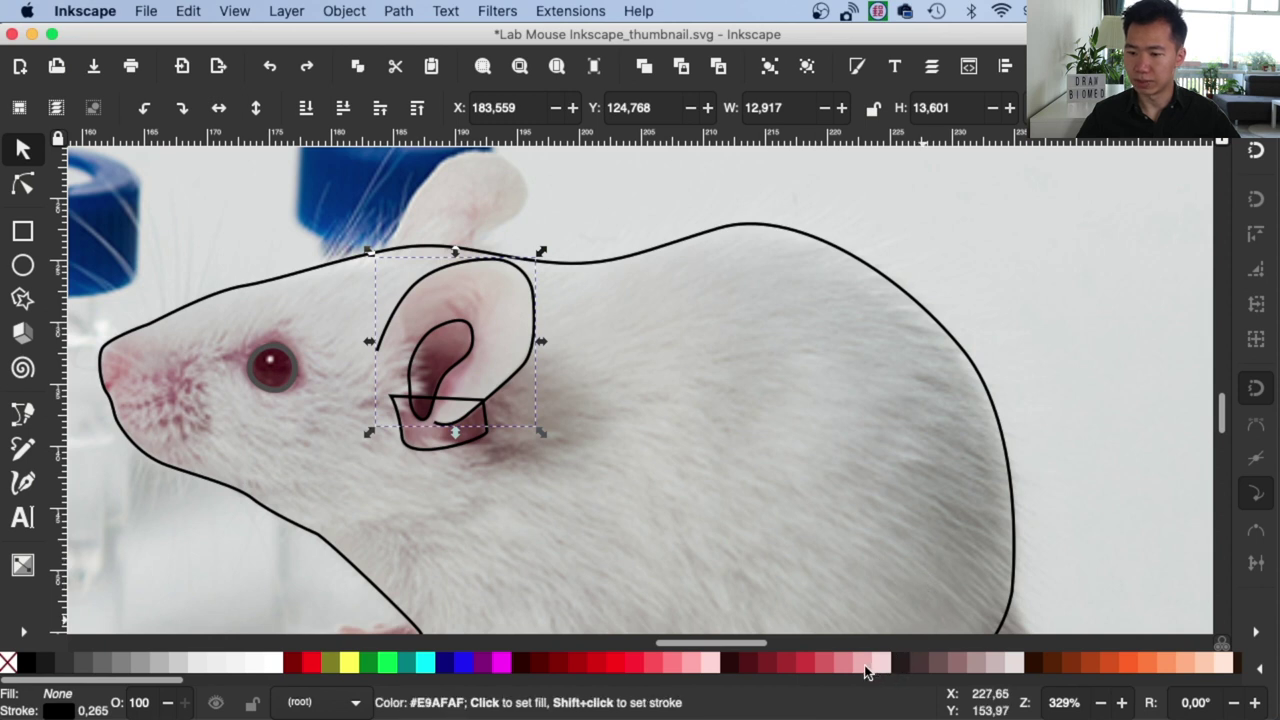
click(866, 672)
click(484, 400)
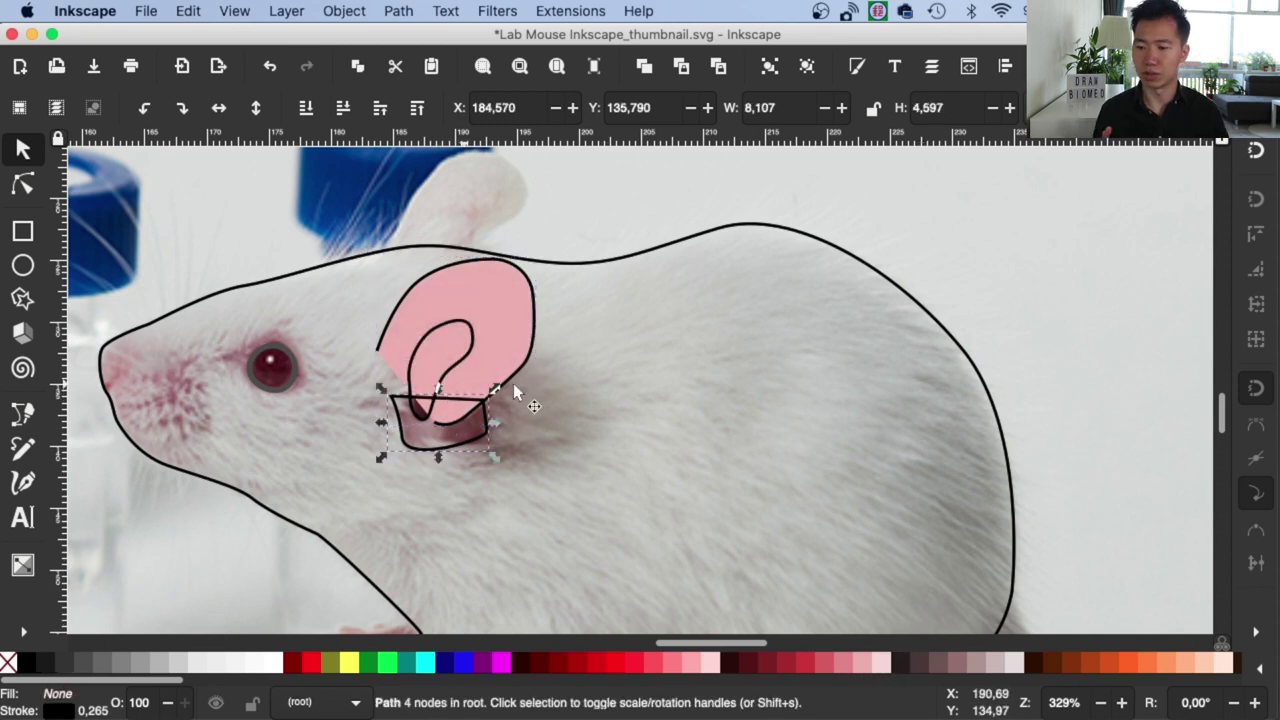
click(867, 664)
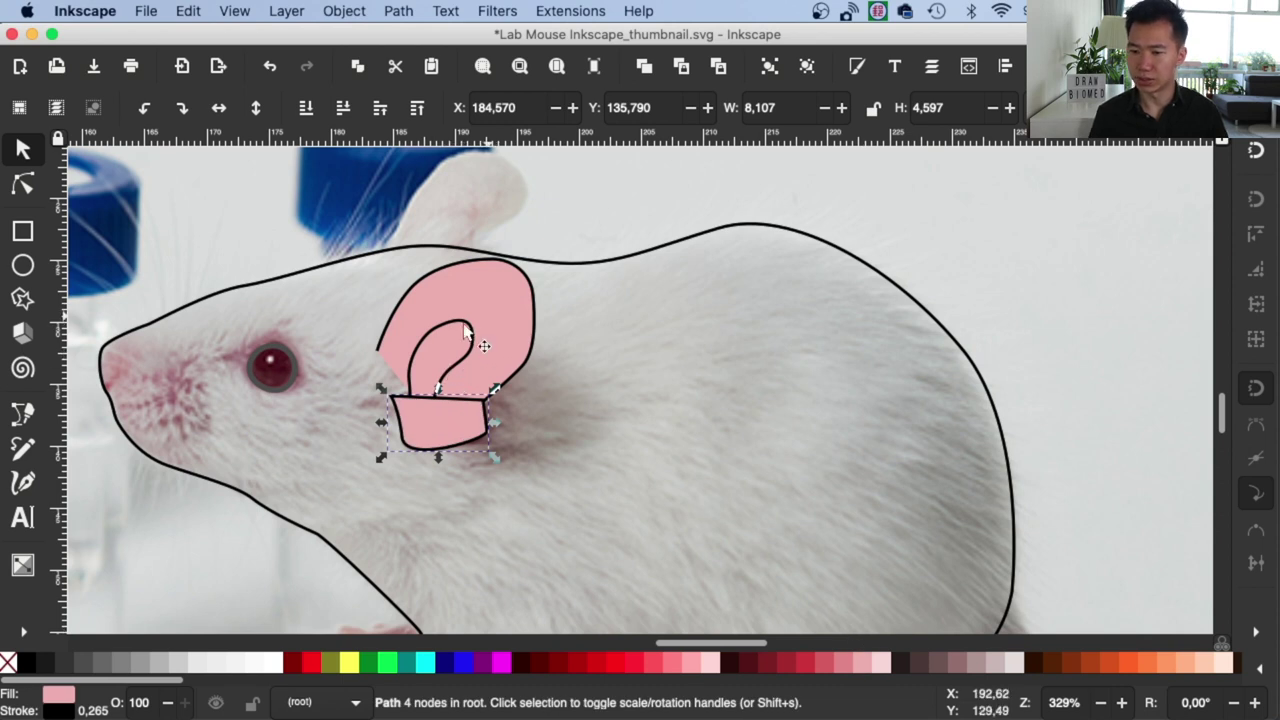
click(460, 325)
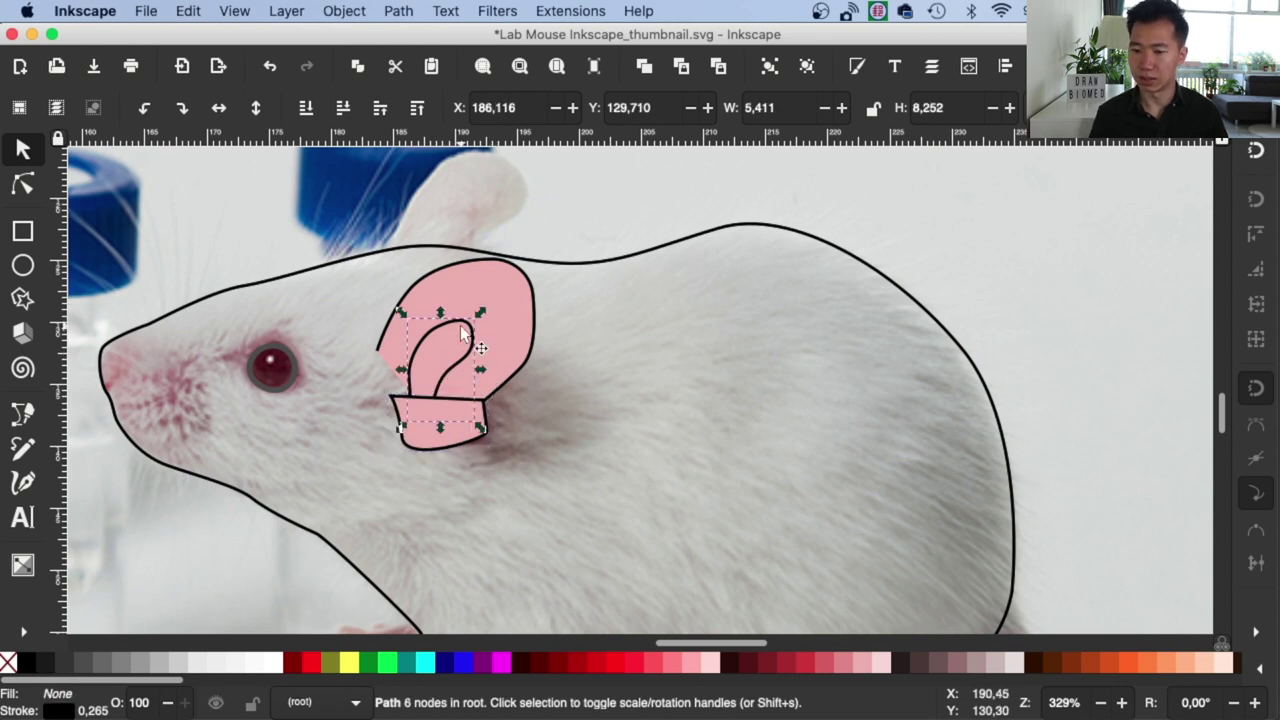
click(807, 662)
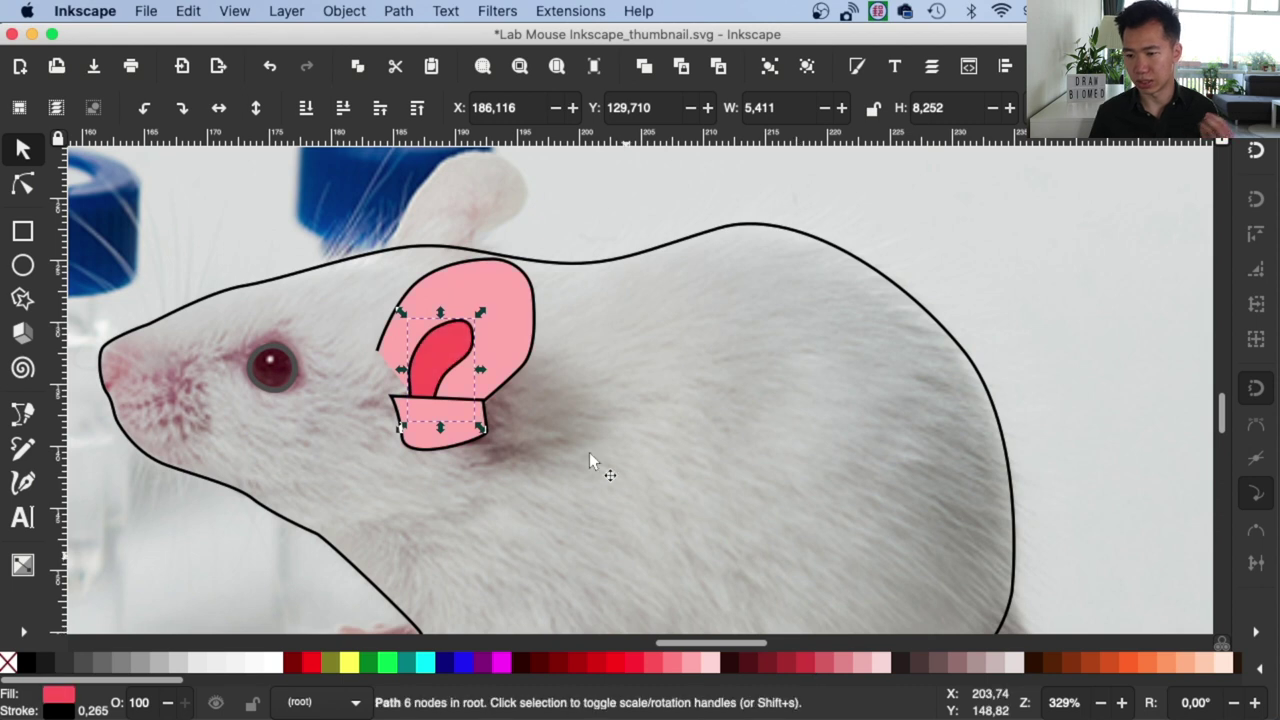
click(574, 335)
Step: Raise the outer ear and the inner ear fold together to the top, above the ear base shape
click(486, 357)
shift+click(450, 322)
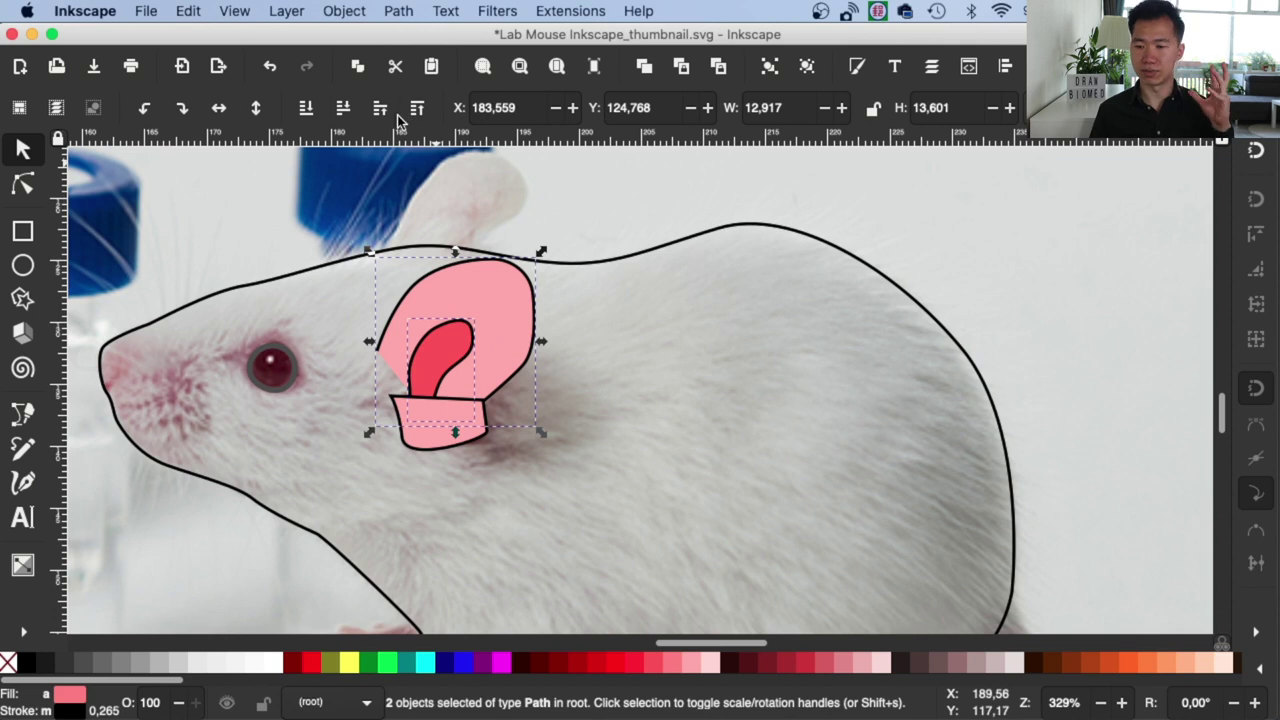
key(Home)
click(597, 339)
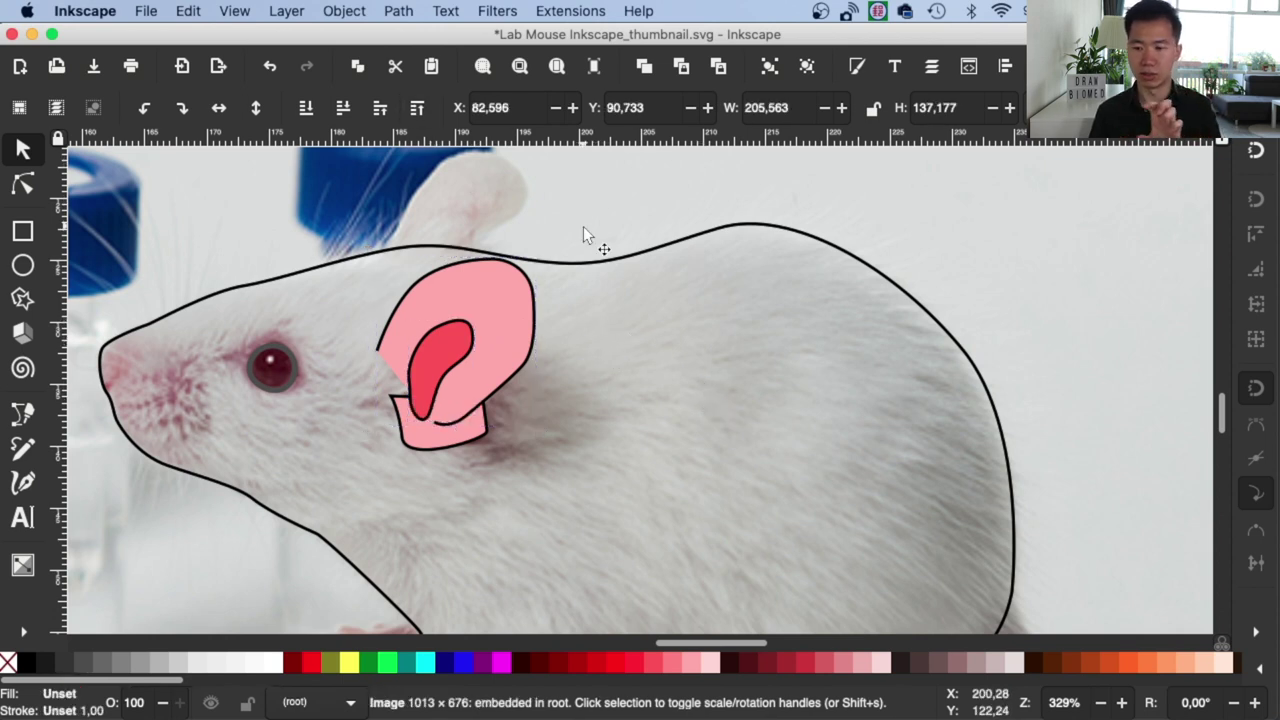
Step: Trace the far ear behind the head as an open path starting and ending on the head outline
scroll(581, 232, up, 3)
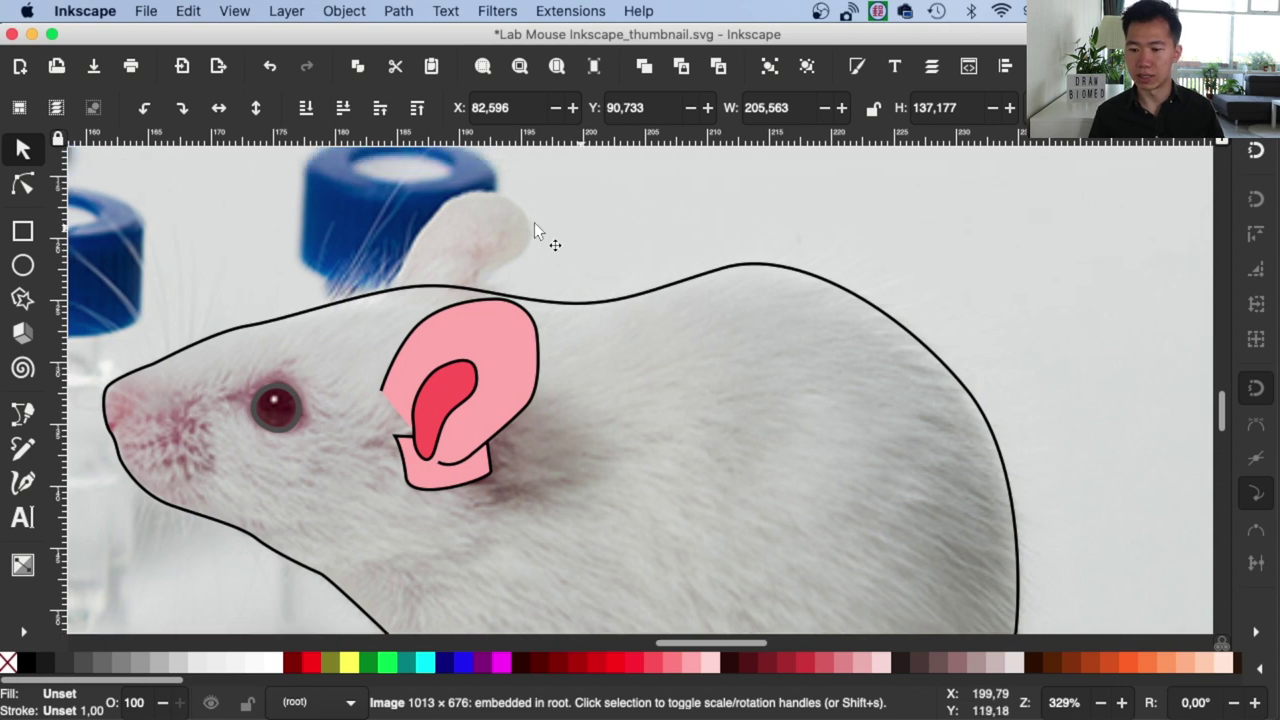
click(24, 415)
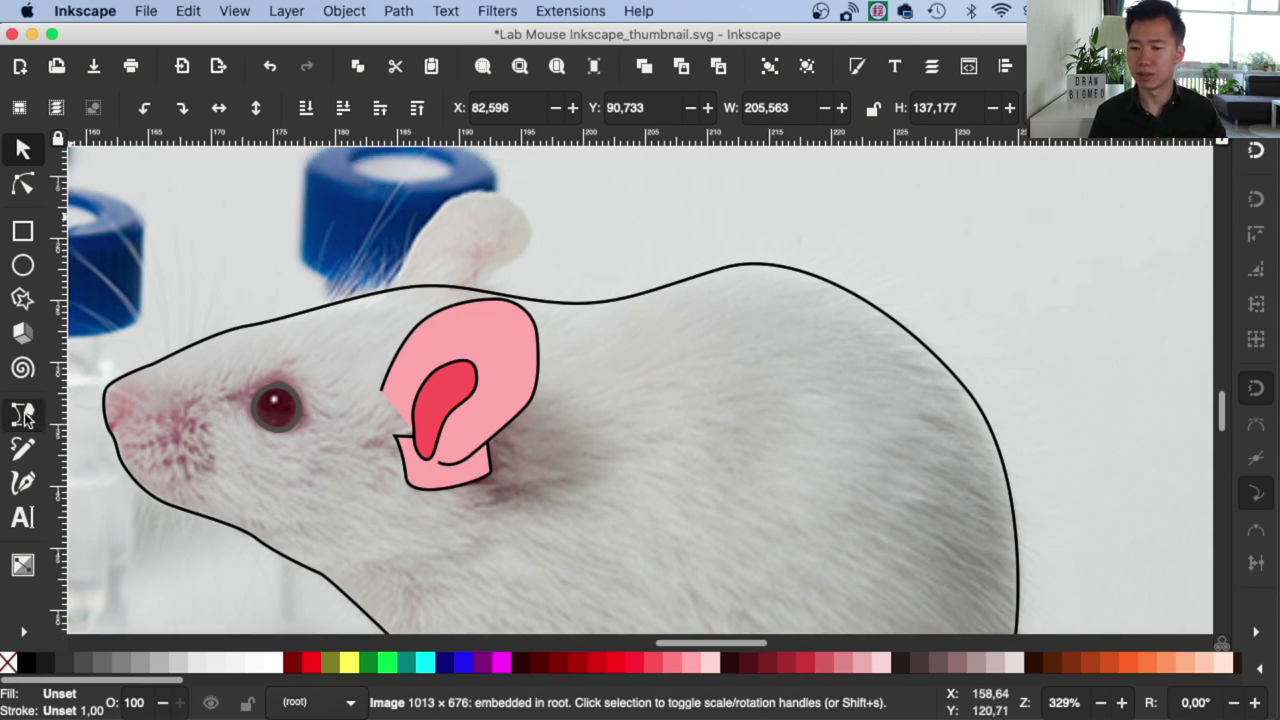
click(383, 292)
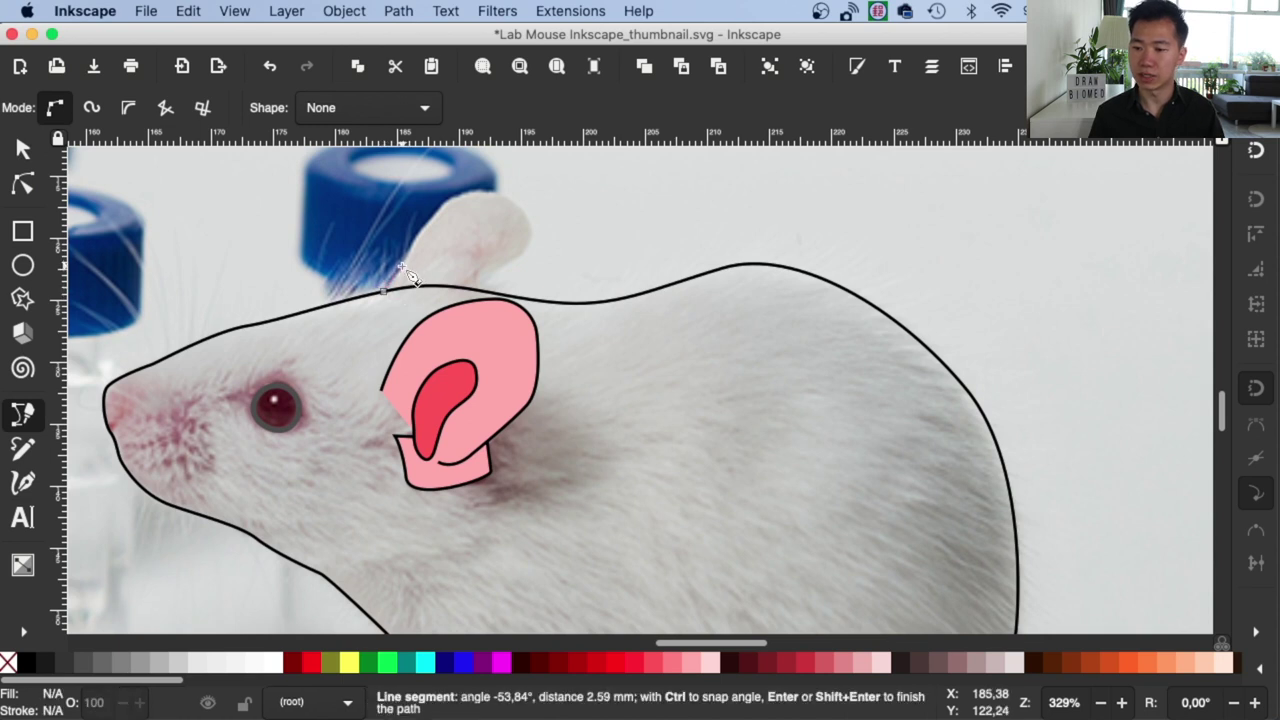
drag(495, 188, 525, 207)
double_click(469, 287)
key(n)
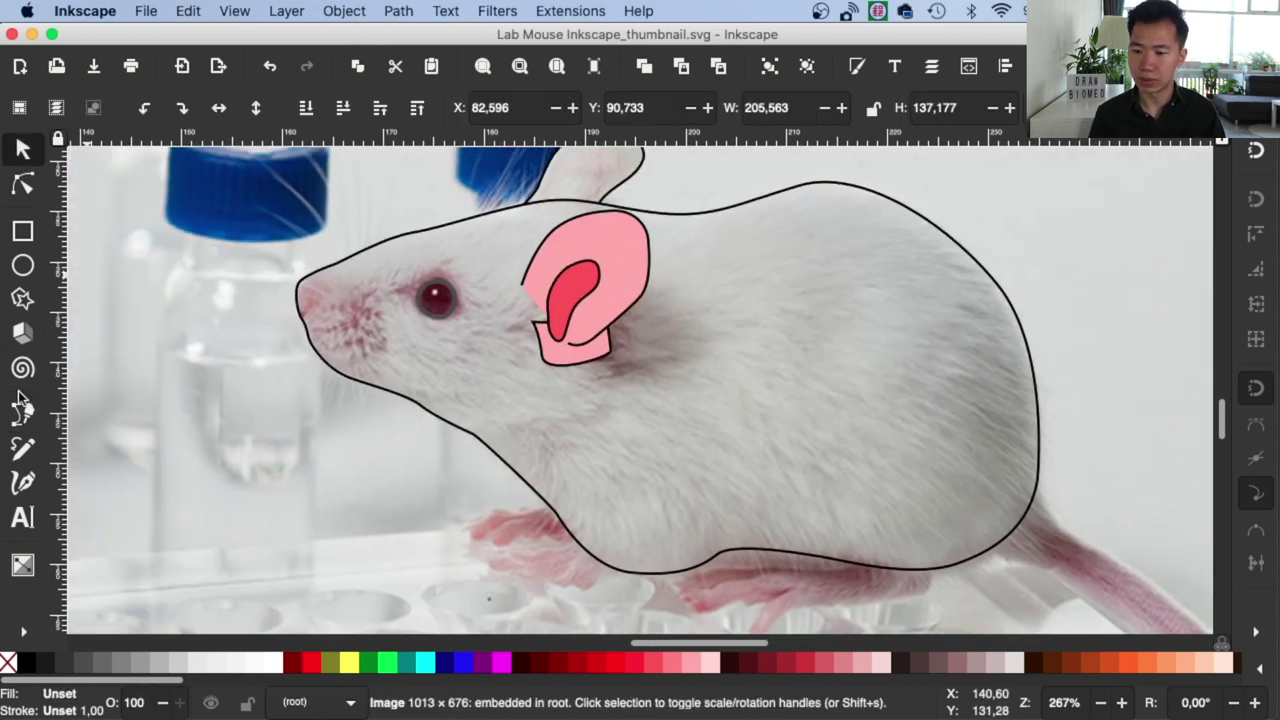
Step: Trace the nose as a small closed shape at the tip of the snout
click(22, 415)
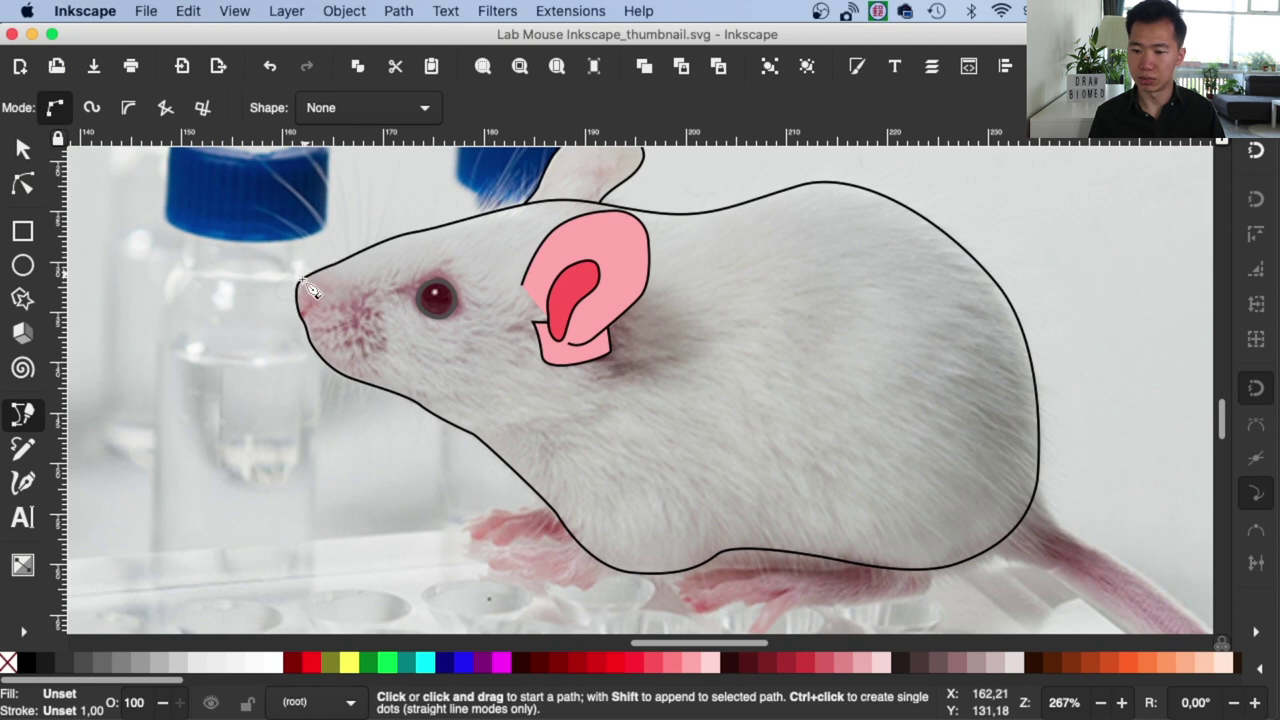
click(298, 284)
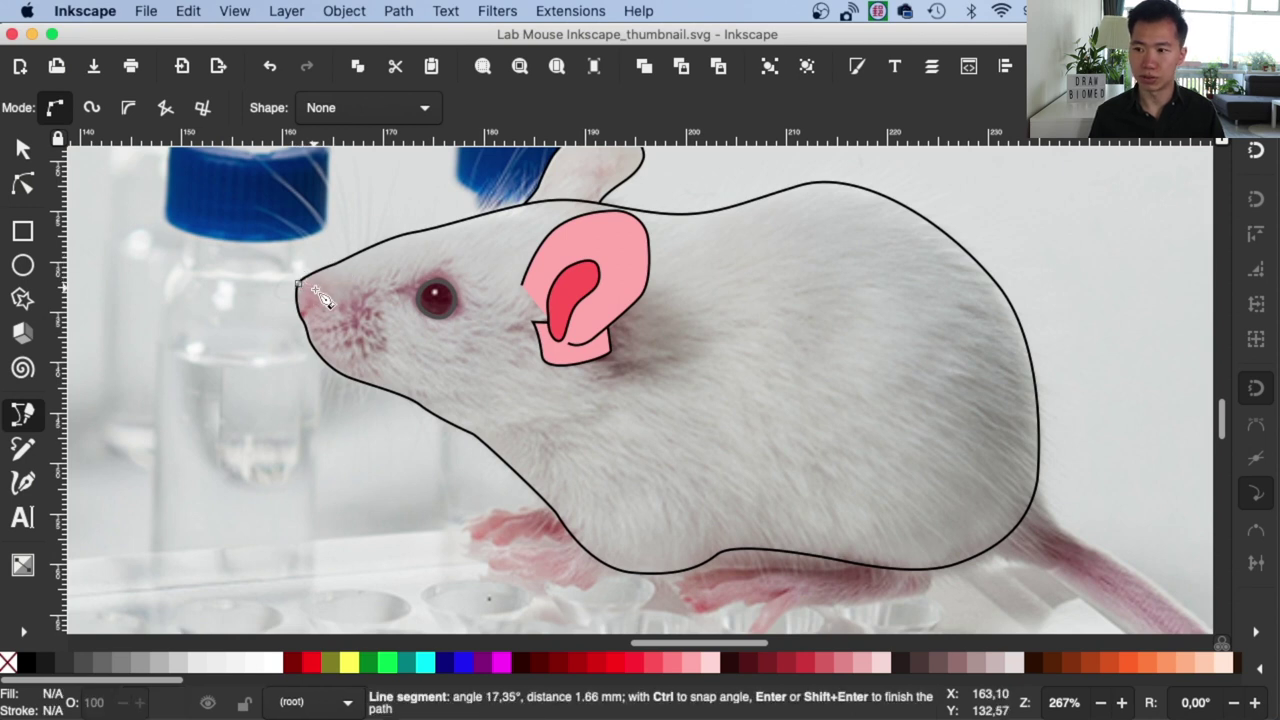
drag(313, 290, 311, 328)
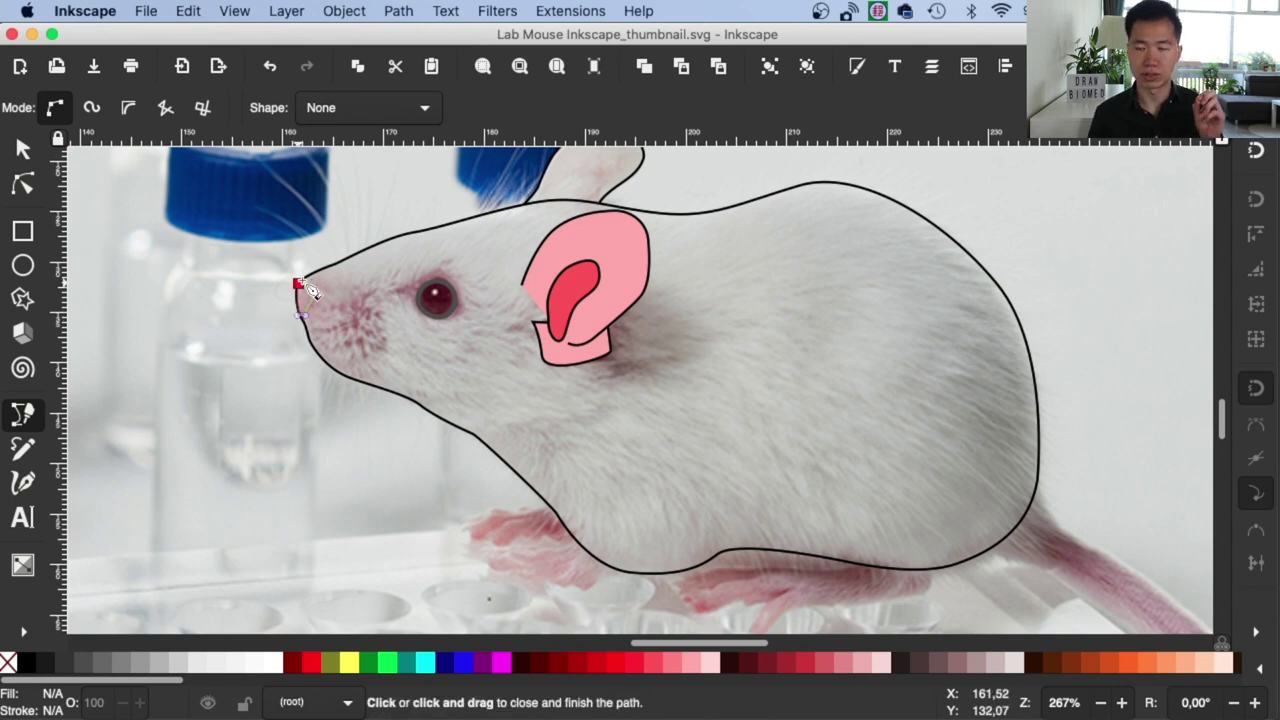
click(298, 285)
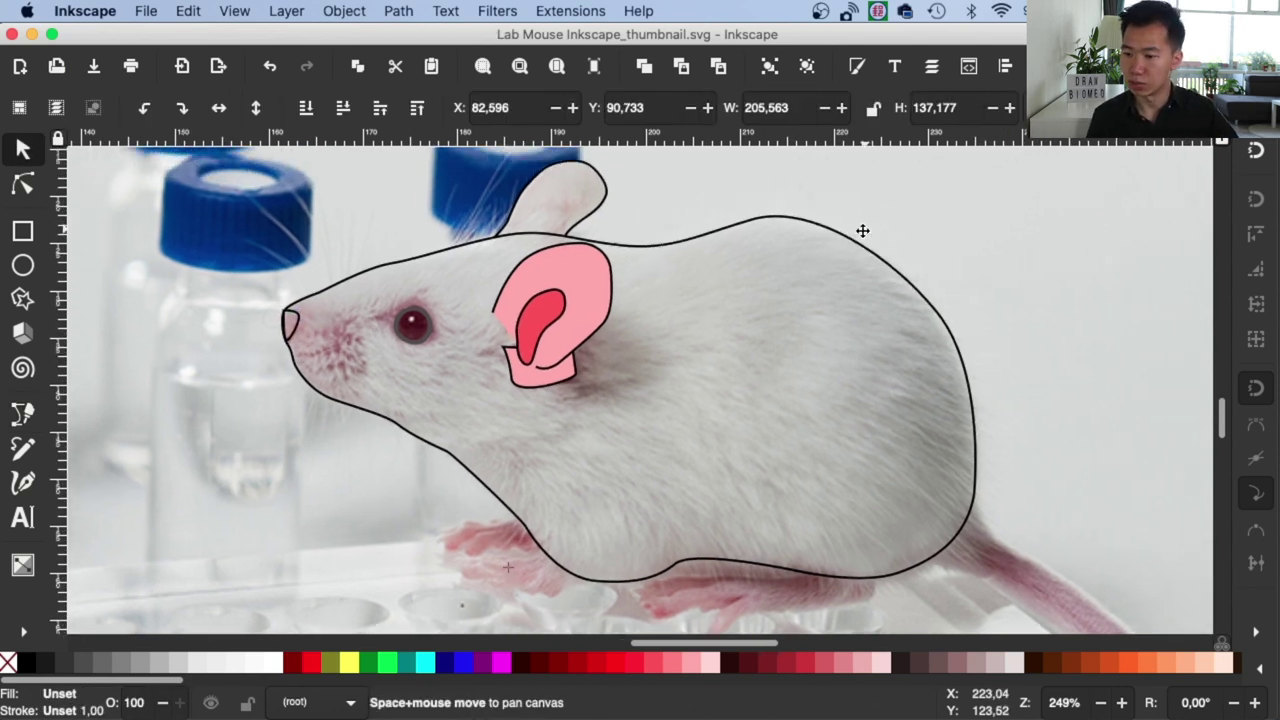
Step: Fill the eye with red and remove its stroke
click(397, 333)
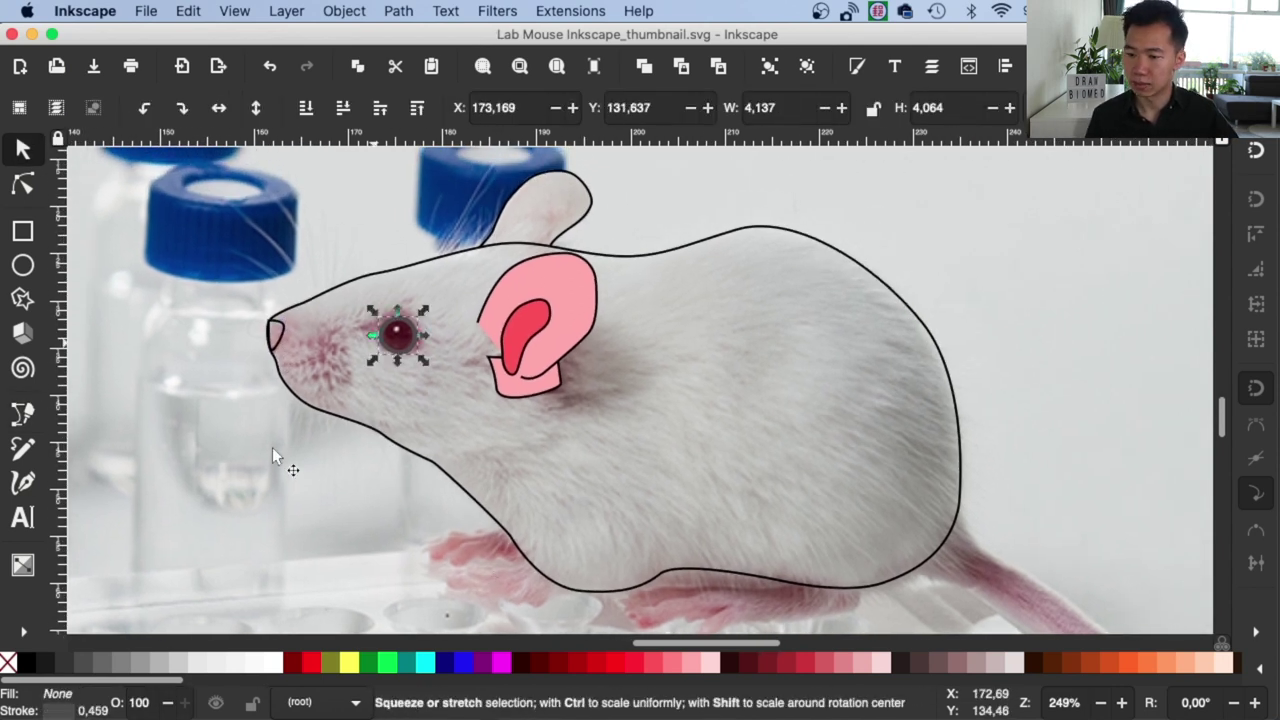
click(612, 662)
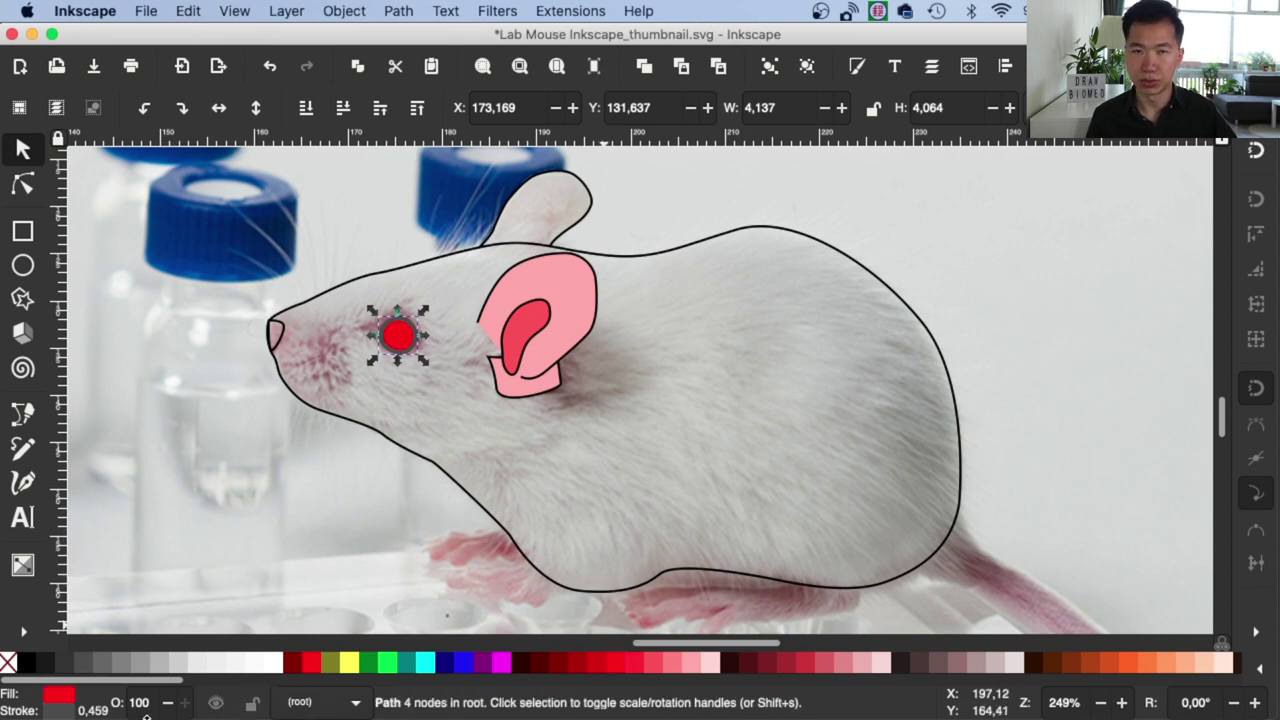
right_click(92, 710)
click(147, 689)
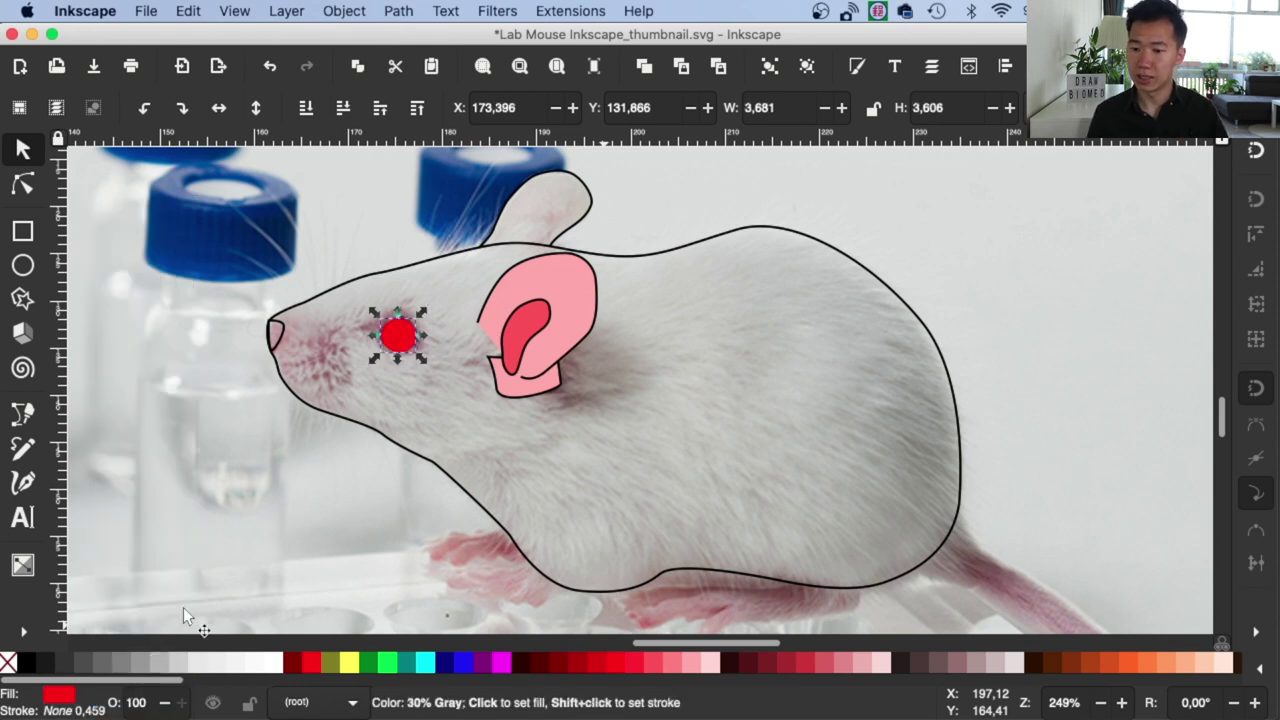
Step: Fill the nose shape with pink #FF8080
click(290, 298)
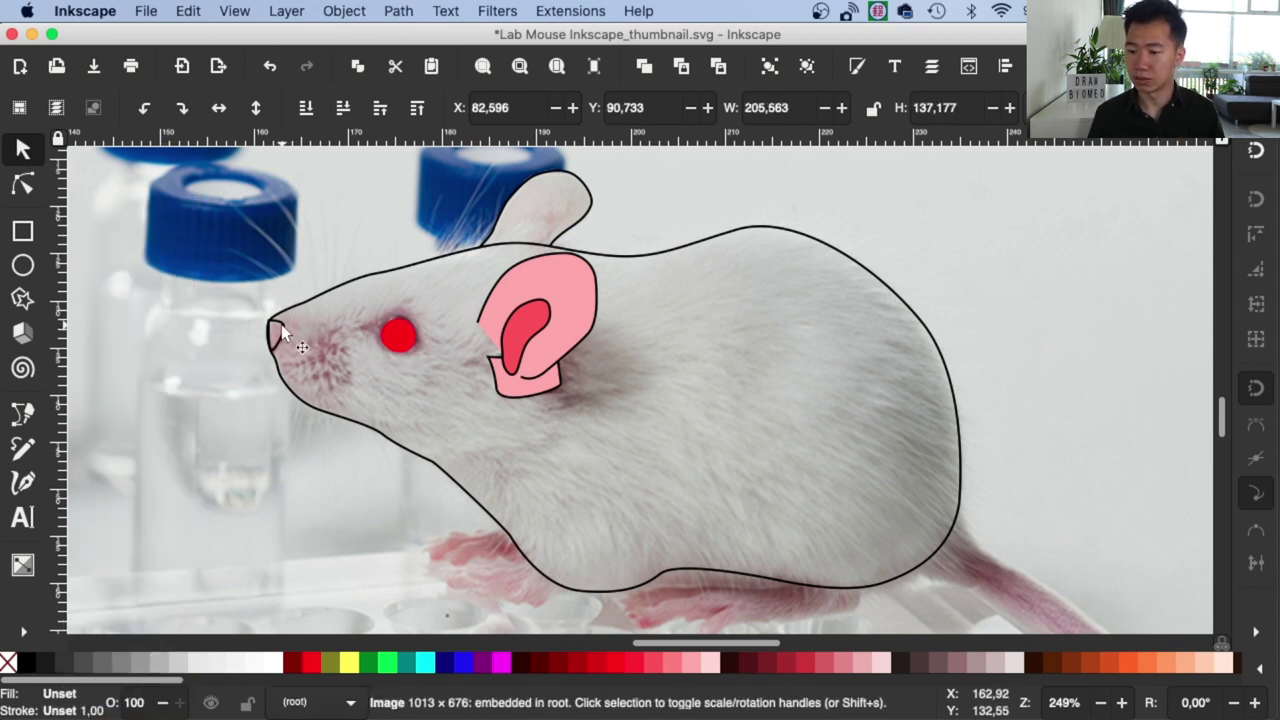
click(281, 334)
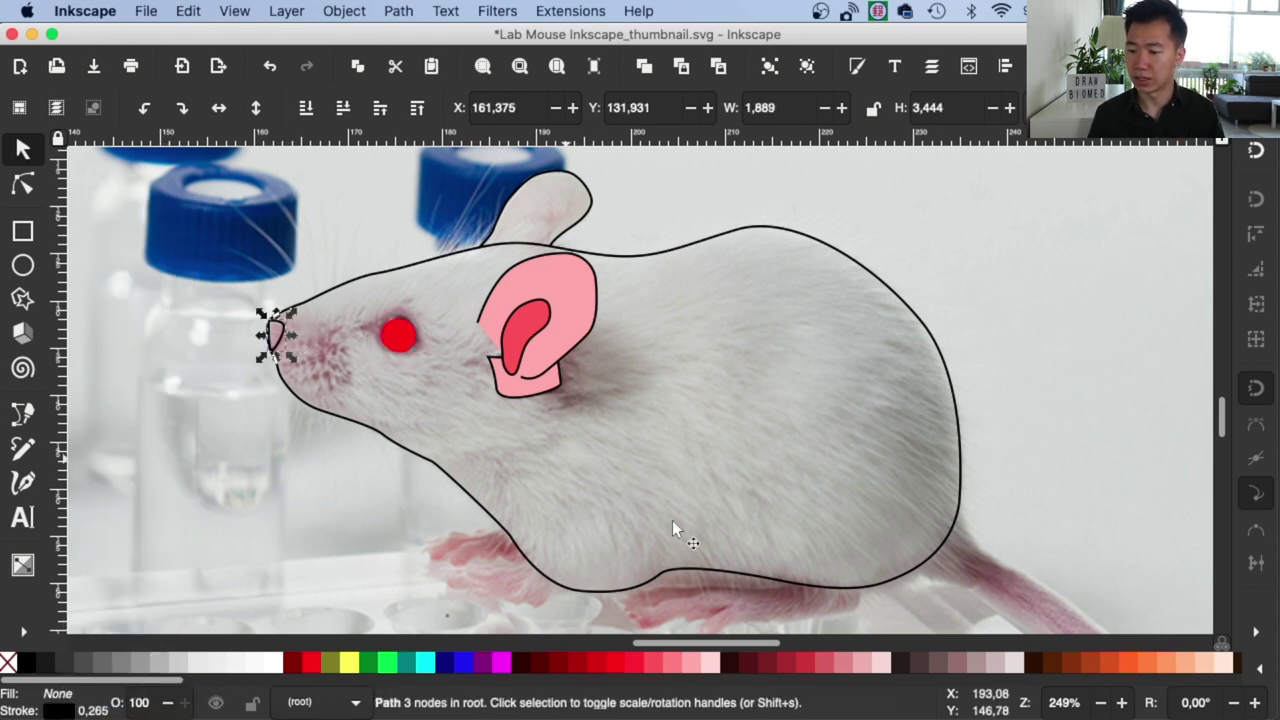
click(687, 667)
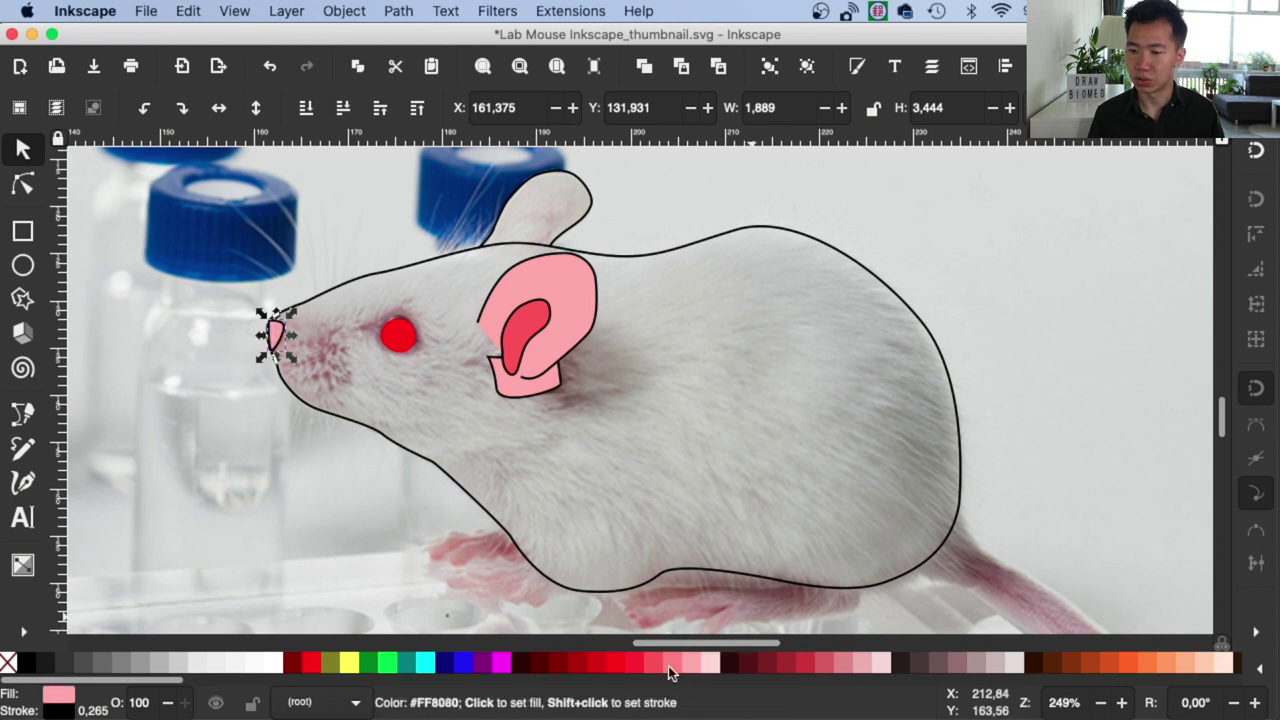
click(668, 662)
Step: Fill the mouse body with white and the far ear with light gray
click(665, 268)
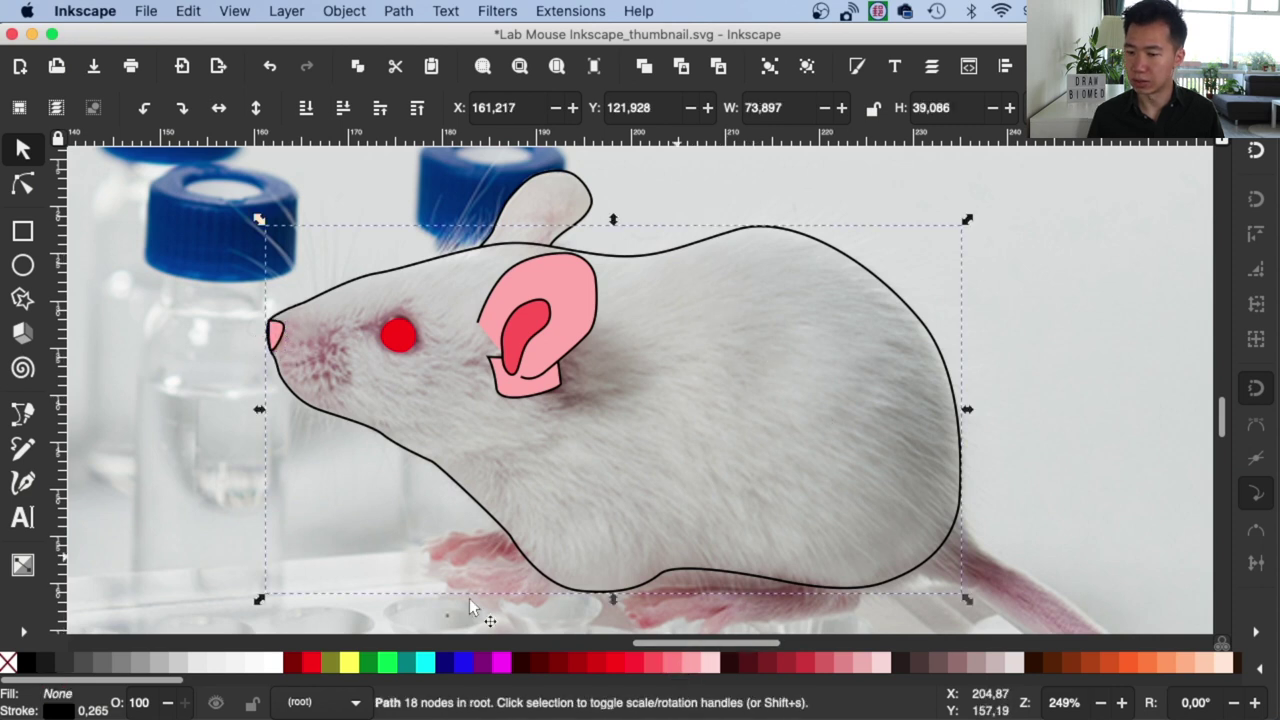
click(272, 663)
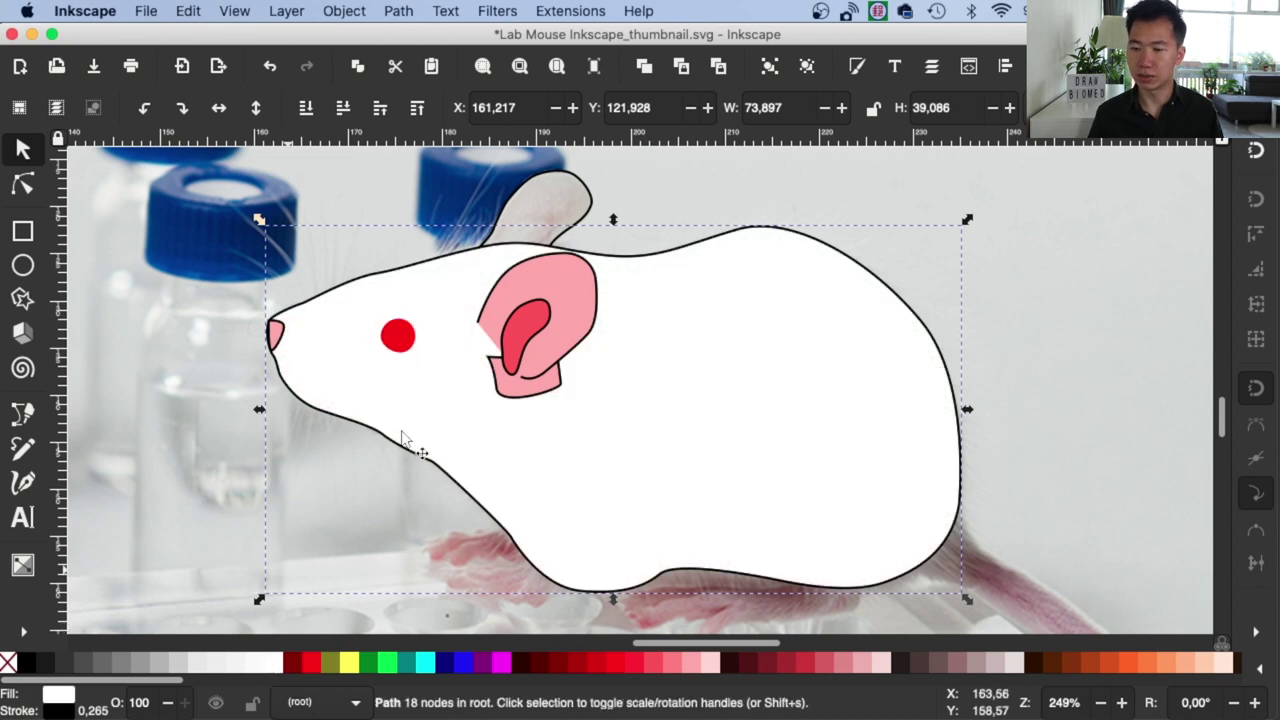
click(604, 190)
click(808, 163)
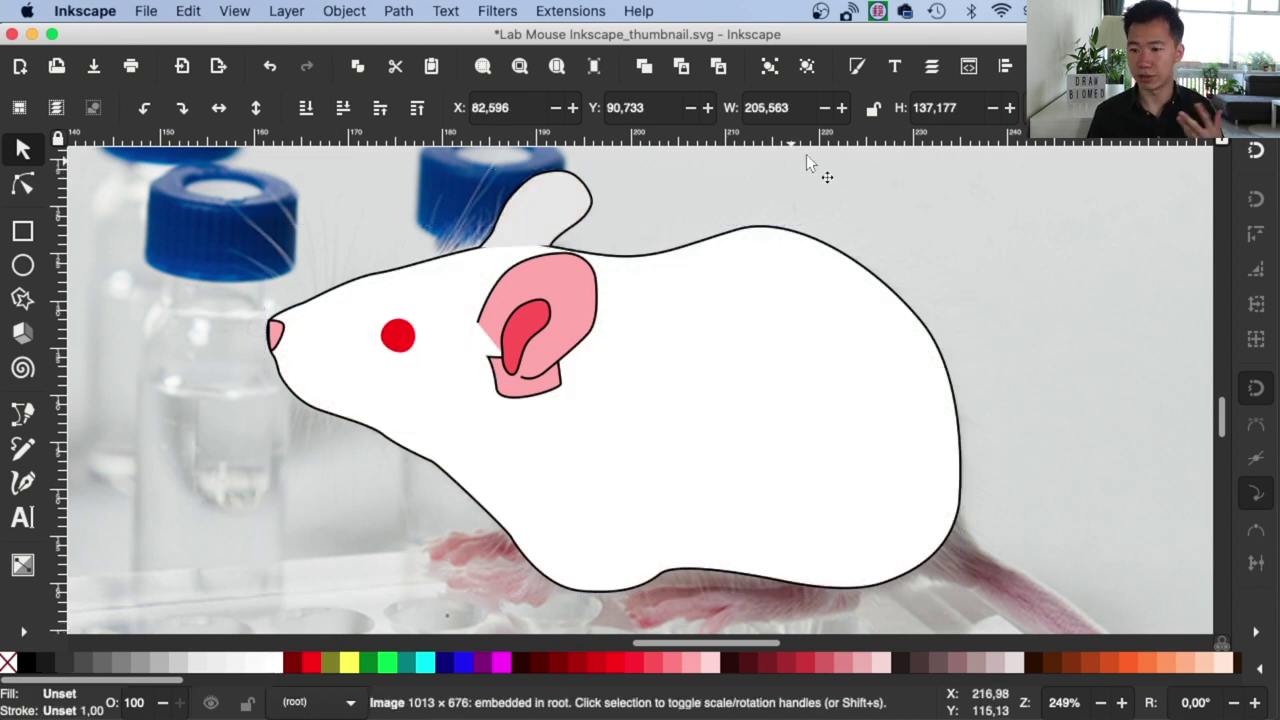
Step: Apply a vertical linear gradient to the body, running from white on the back to opaque light gray at the belly
click(800, 268)
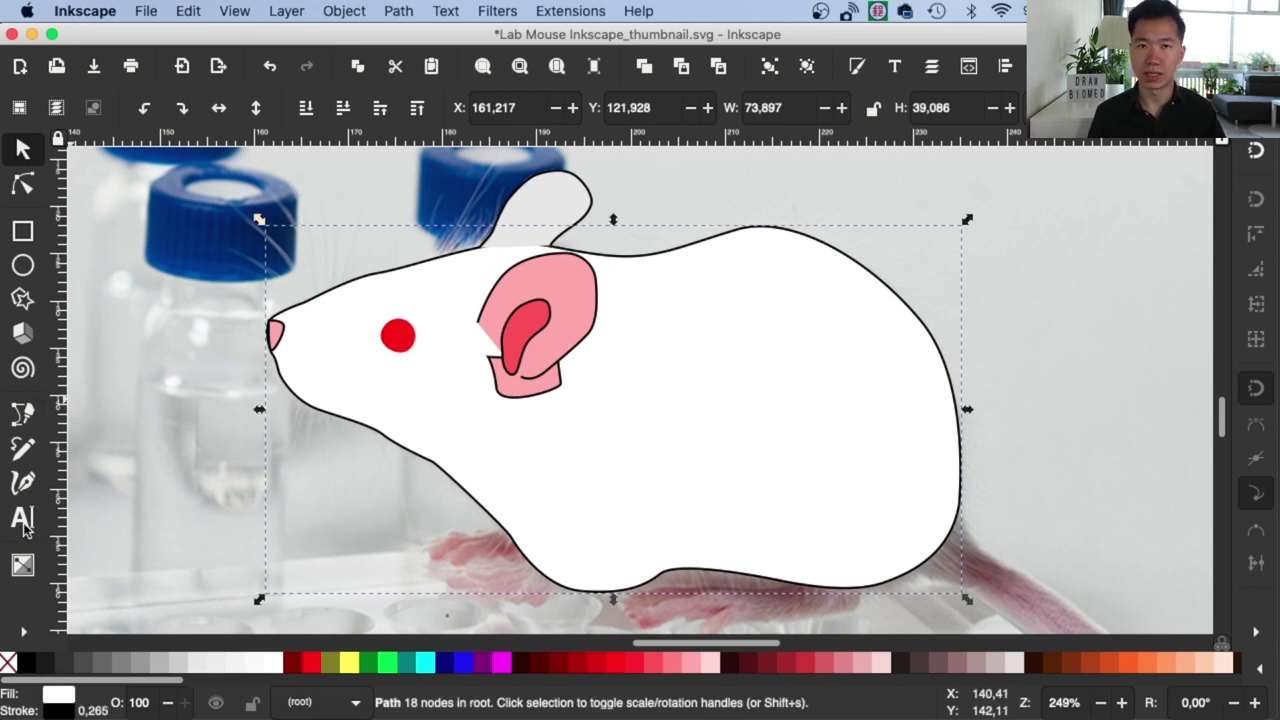
click(23, 566)
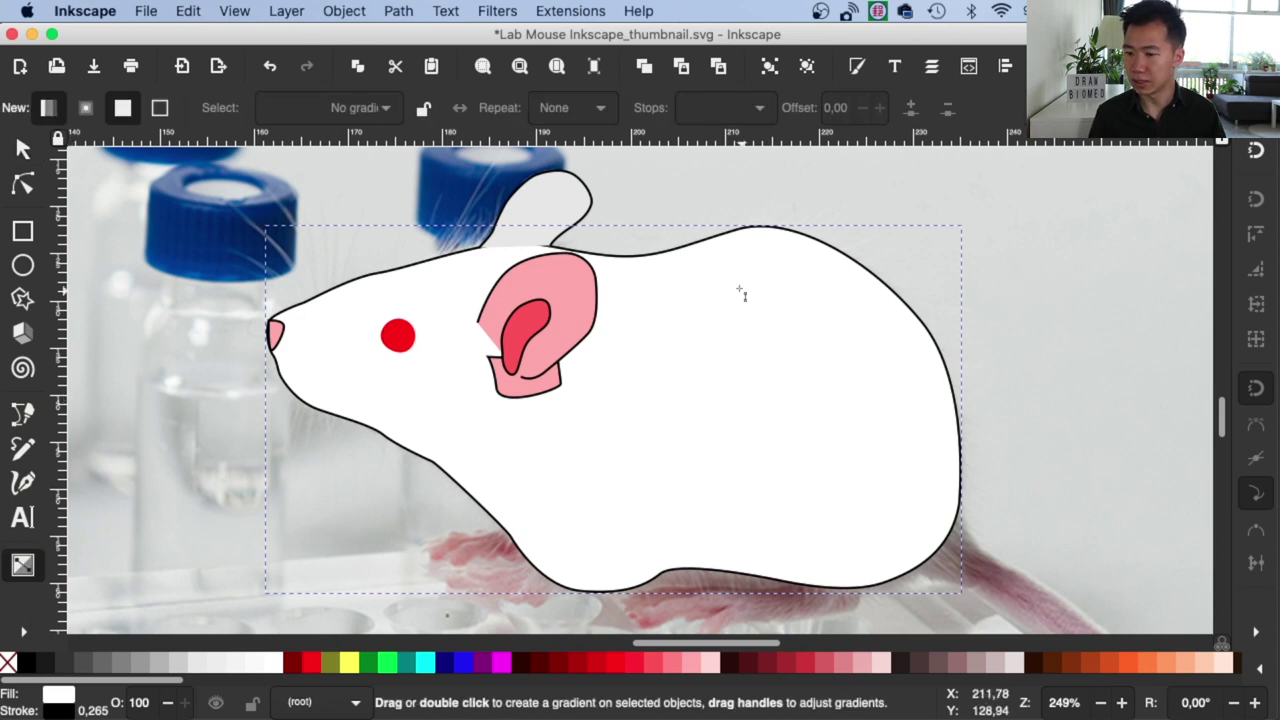
key(ctrl+z)
drag(763, 306, 763, 493)
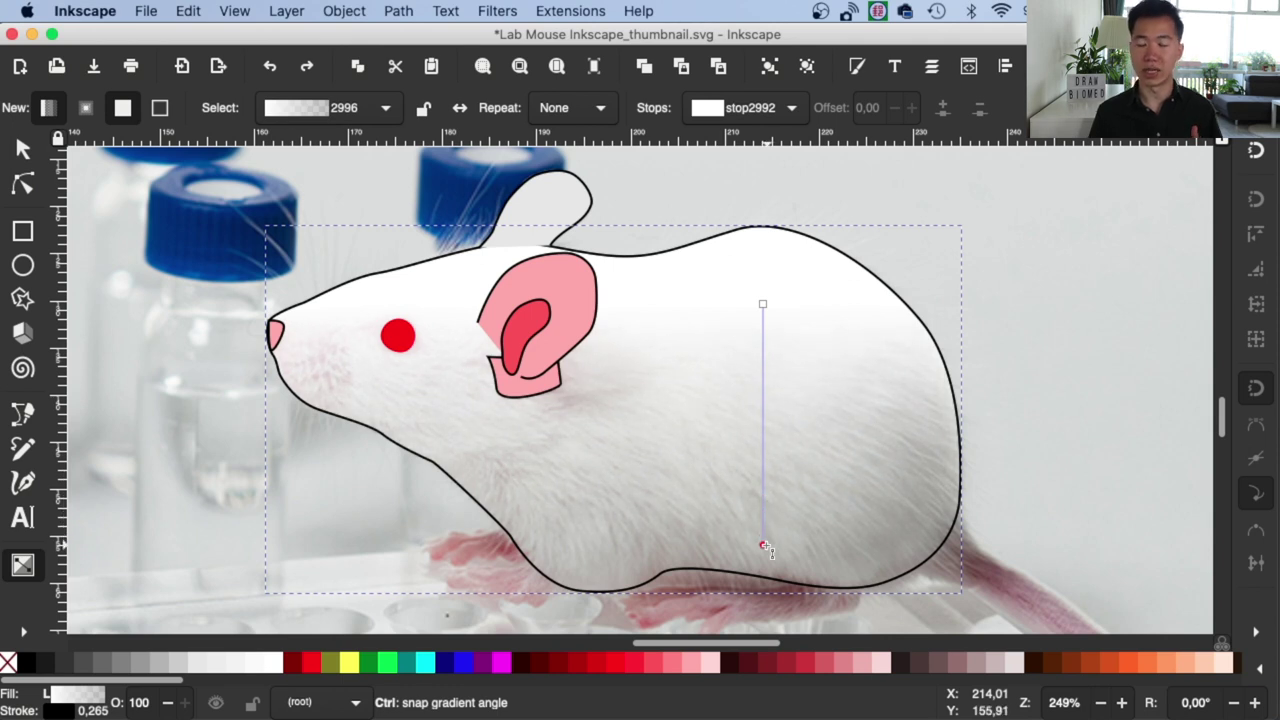
drag(765, 546, 763, 545)
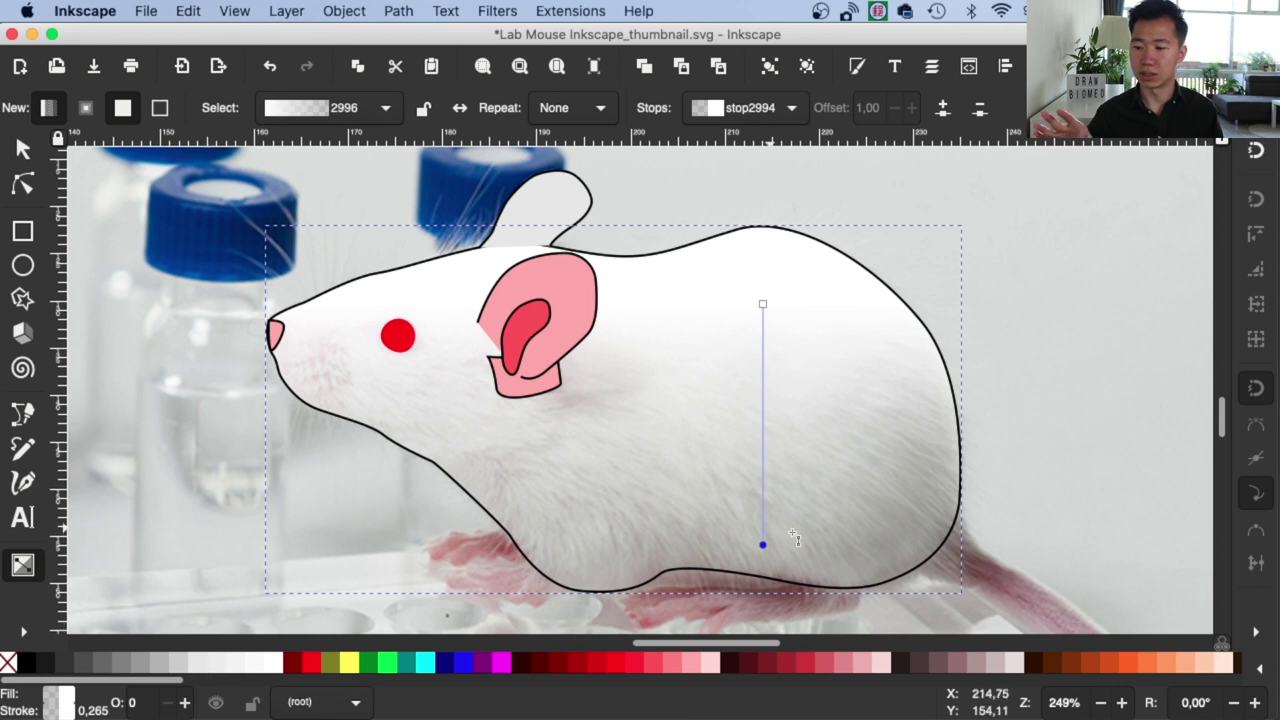
click(215, 667)
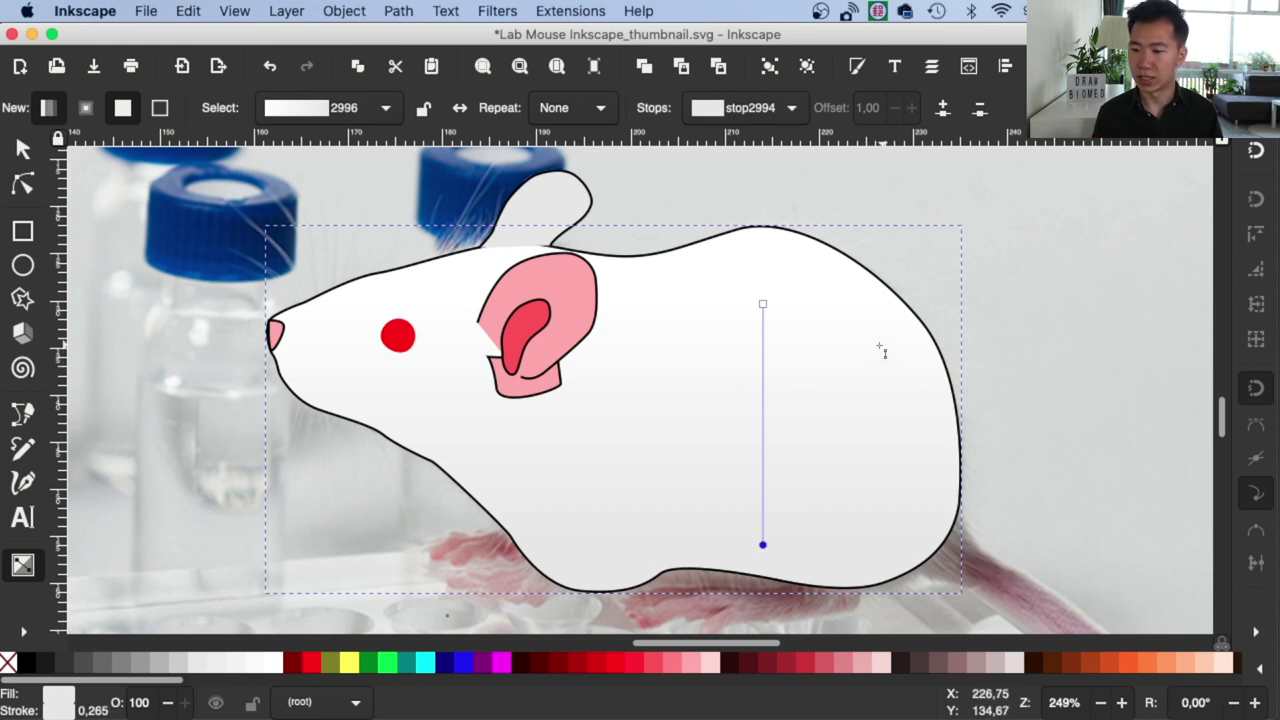
click(30, 150)
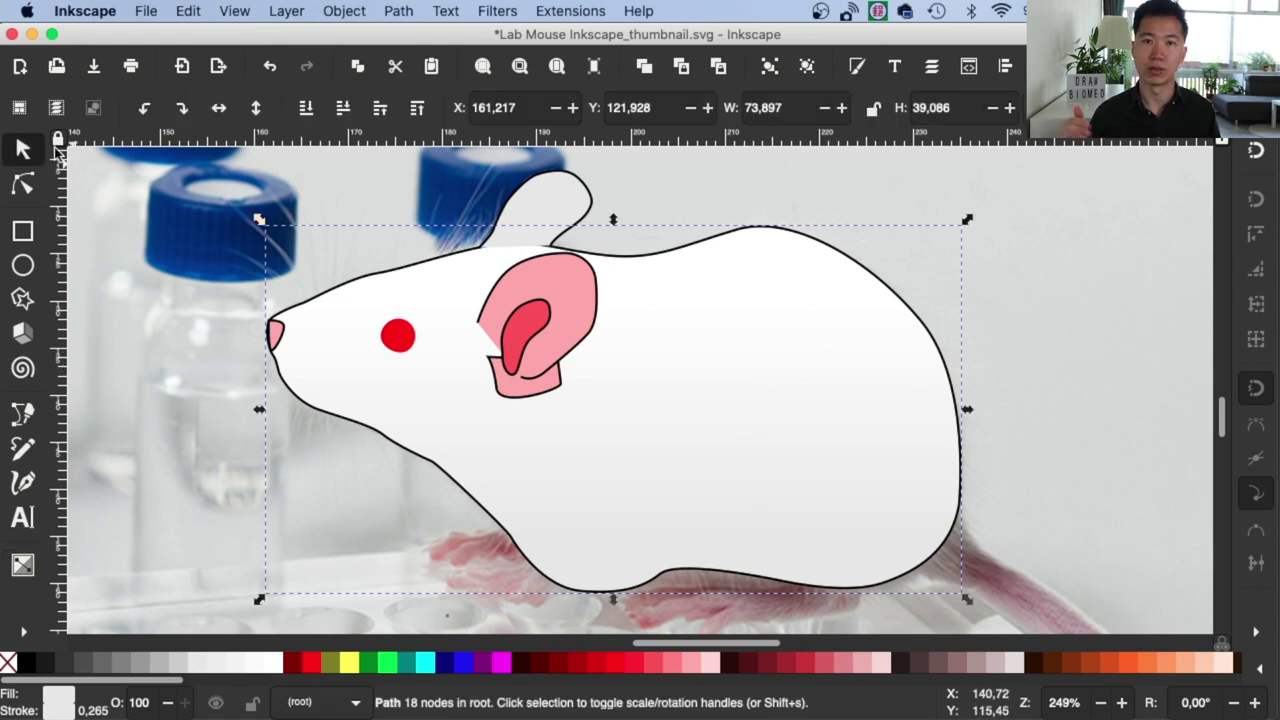
click(576, 200)
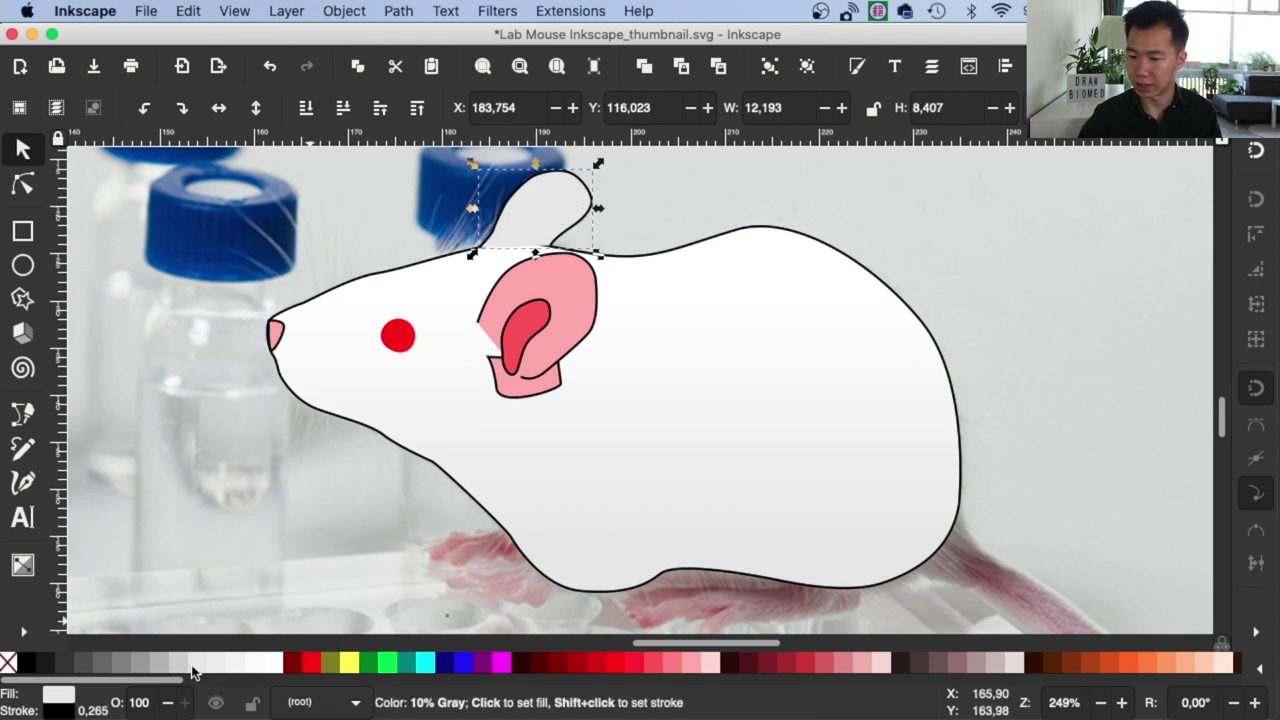
click(89, 317)
Step: Draw a small highlight circle of about 0.58 mm radius inside the eye and fill it with white
click(22, 265)
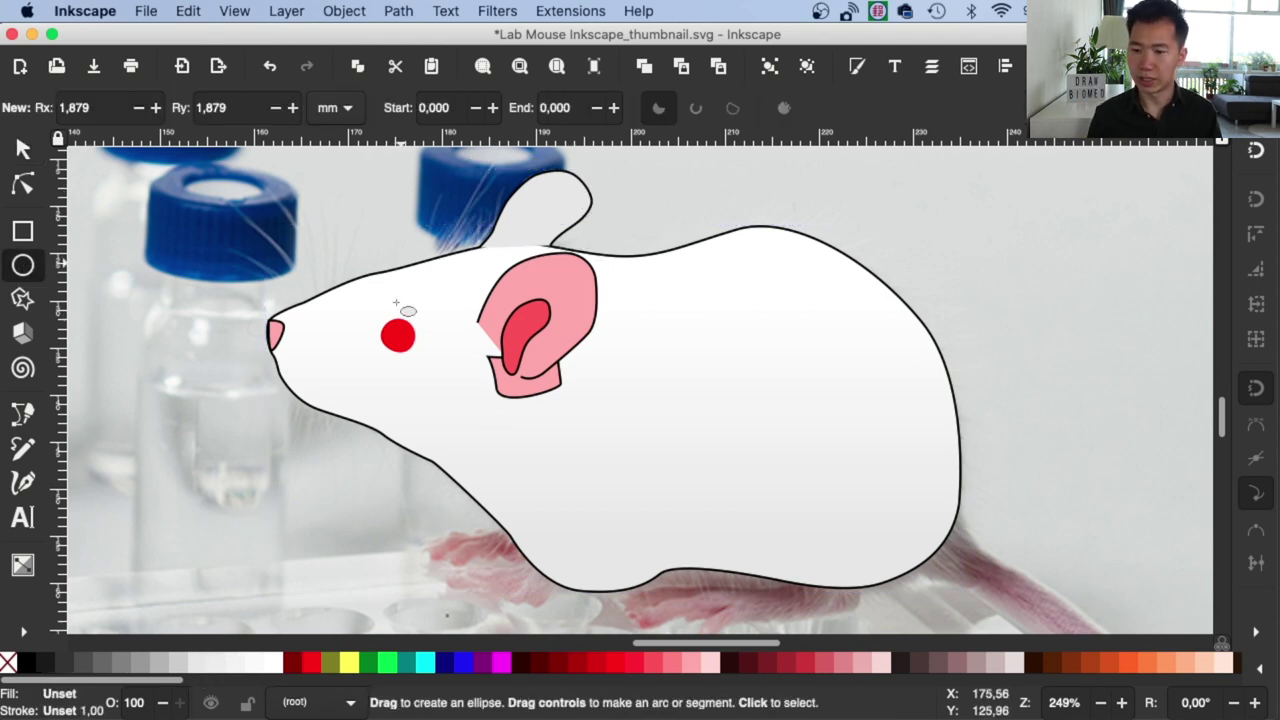
drag(402, 331, 408, 338)
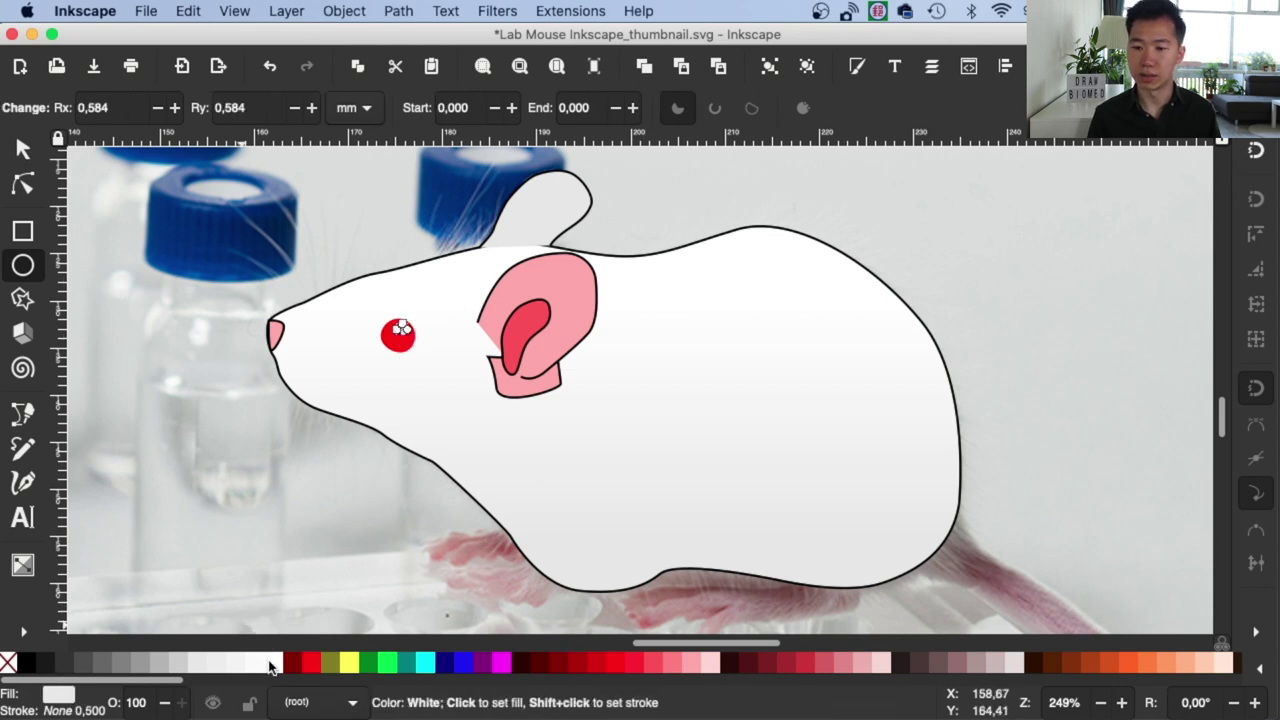
click(274, 662)
click(22, 150)
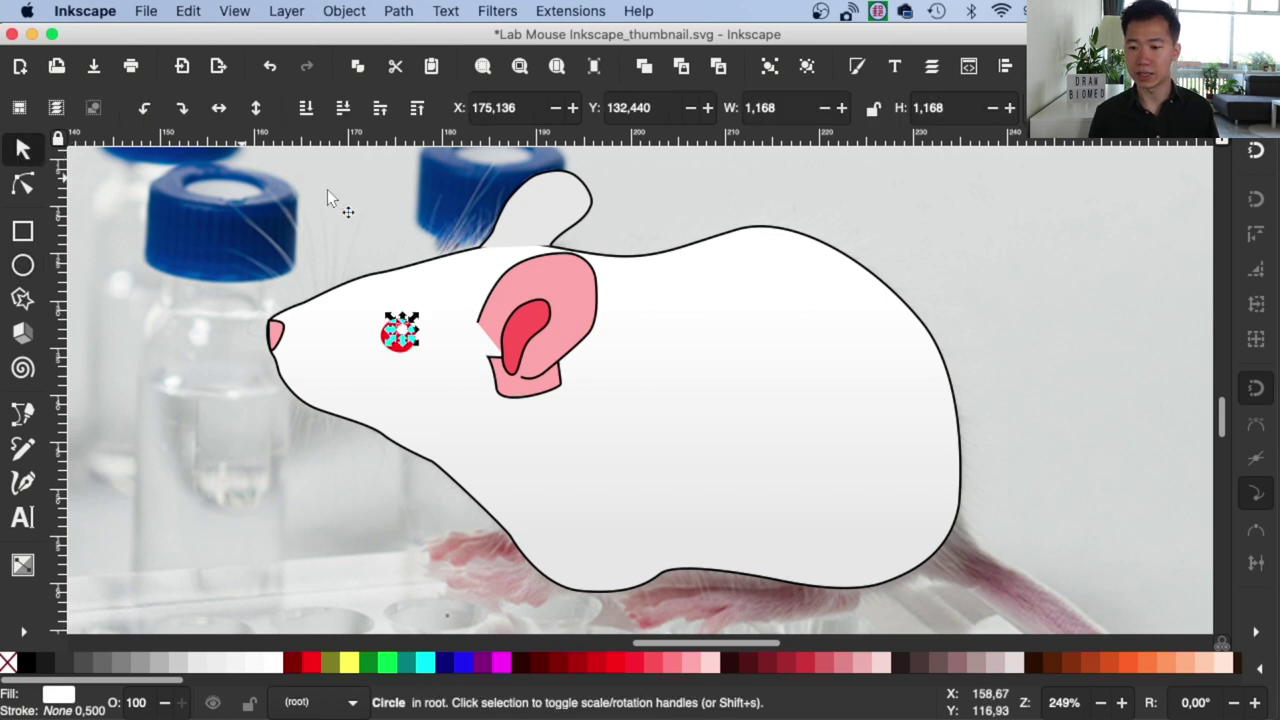
Step: Nudge the white highlight circle about 1 mm left within the red eye
click(399, 211)
click(404, 336)
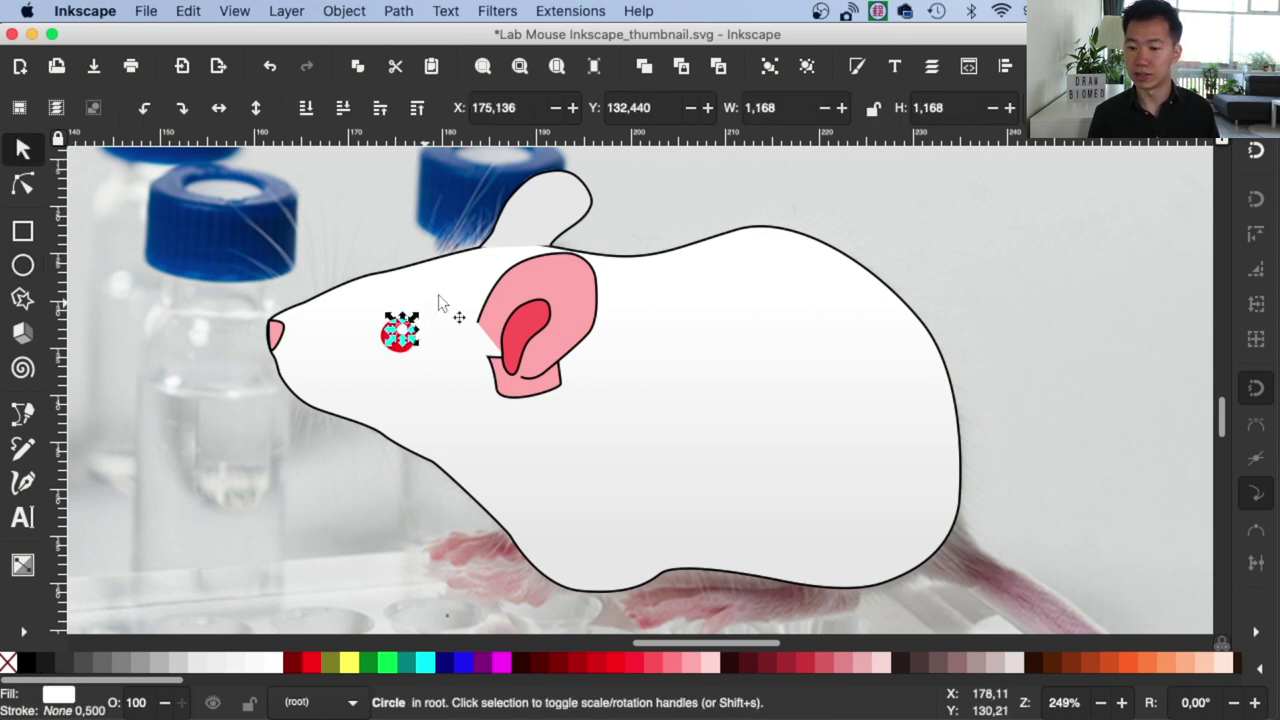
key(Left)
key(Left)
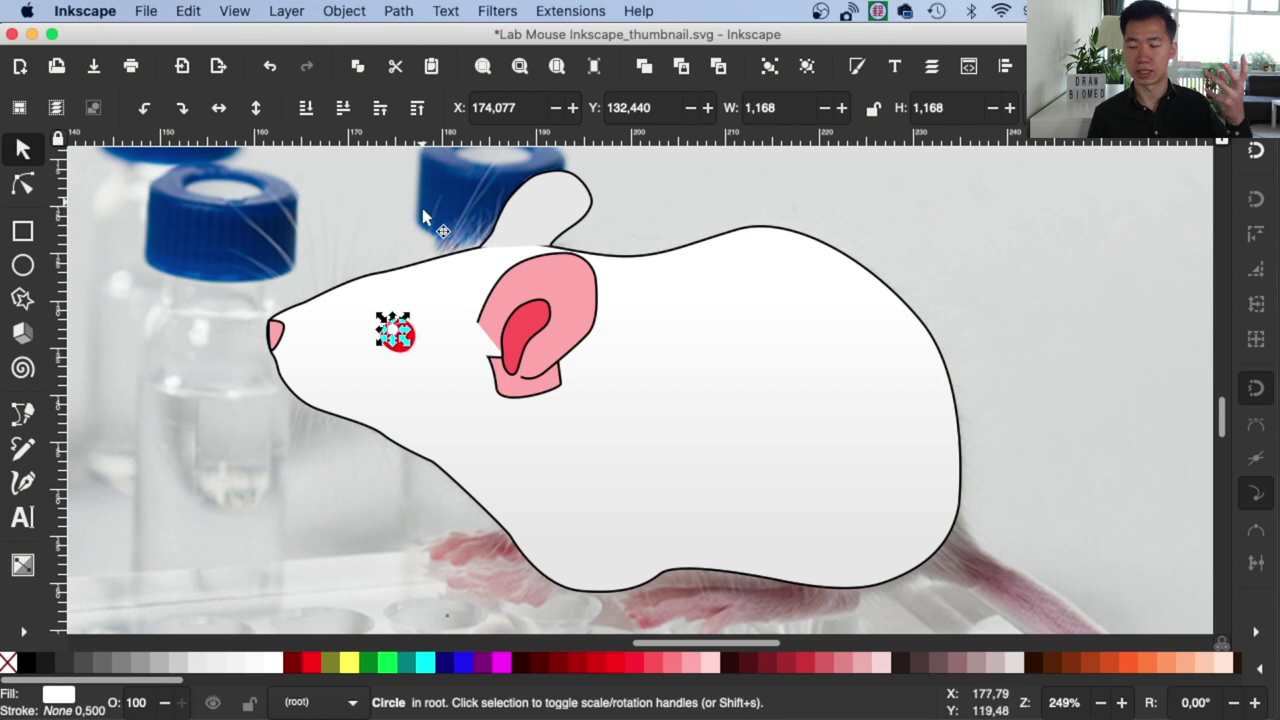
click(426, 196)
Step: Move the reference photo horizontally out from behind the mouse drawing, to its left
click(1100, 704)
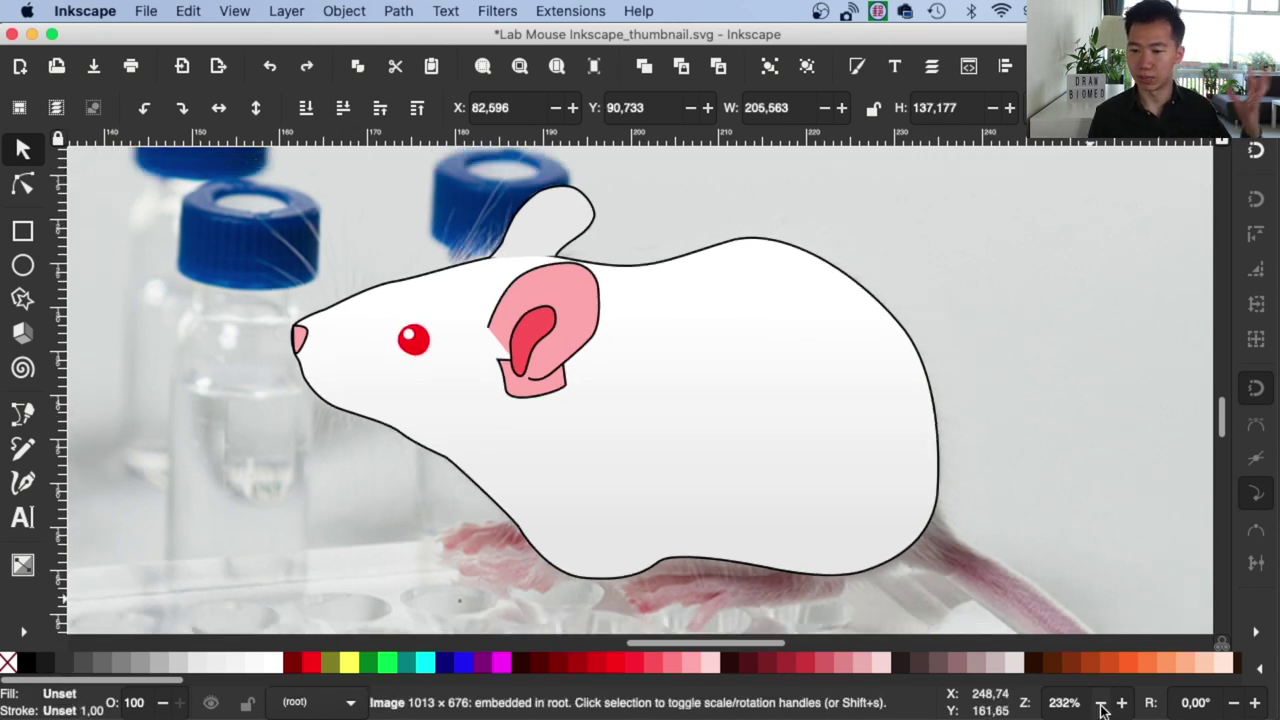
click(1100, 704)
click(1100, 704)
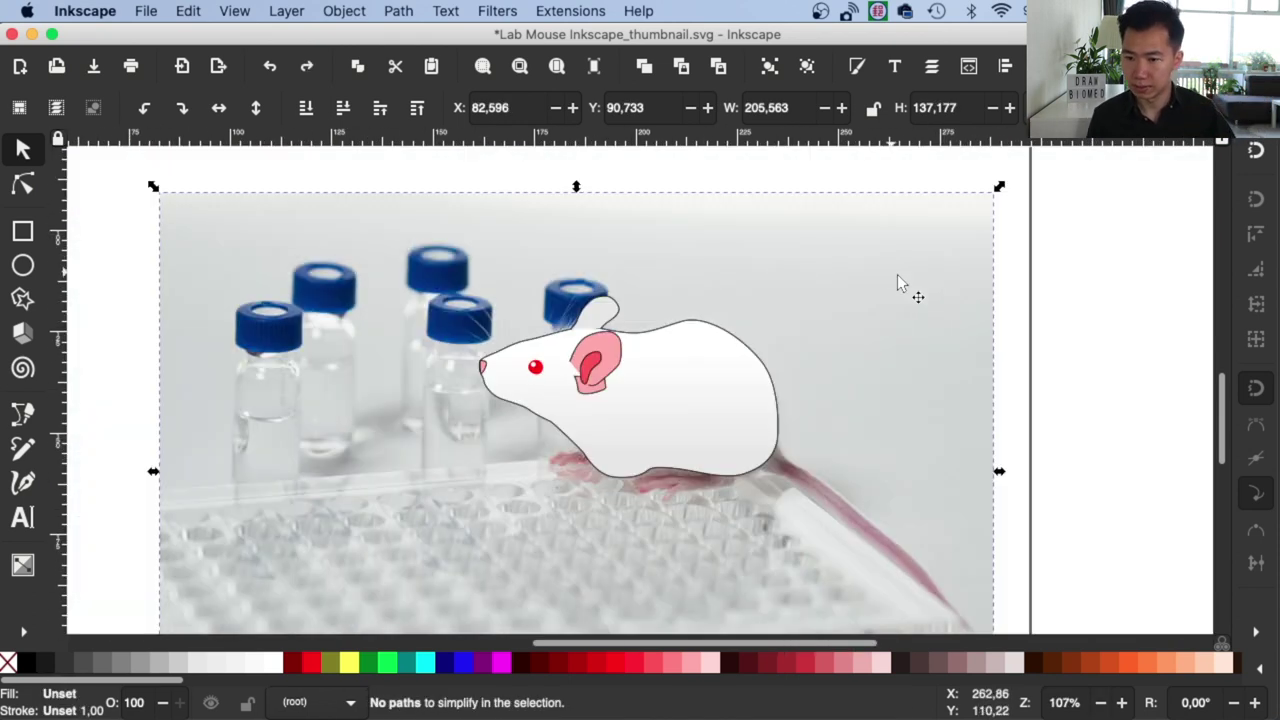
drag(897, 282, 356, 282)
scroll(590, 323, left, 3)
scroll(590, 323, left, 2)
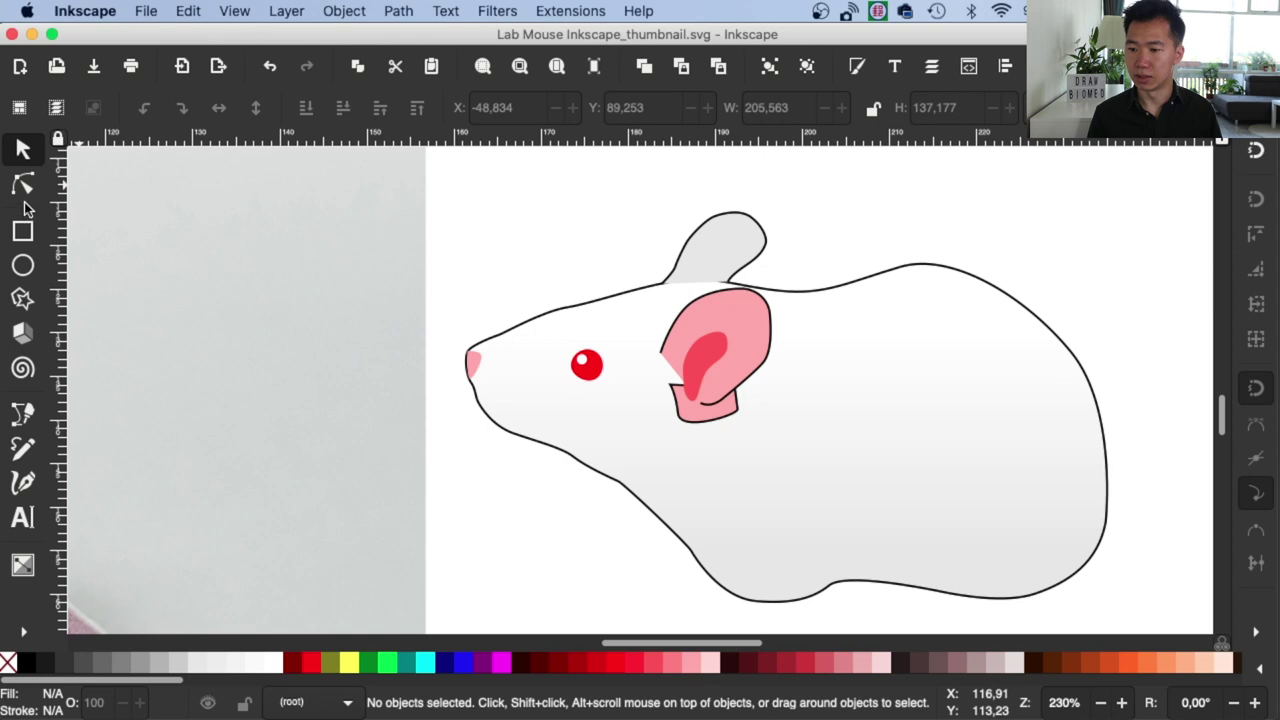
Step: Draw an open zigzag fur path with the Pen tool along the front and lower edges of the ear and fill it with white
click(23, 414)
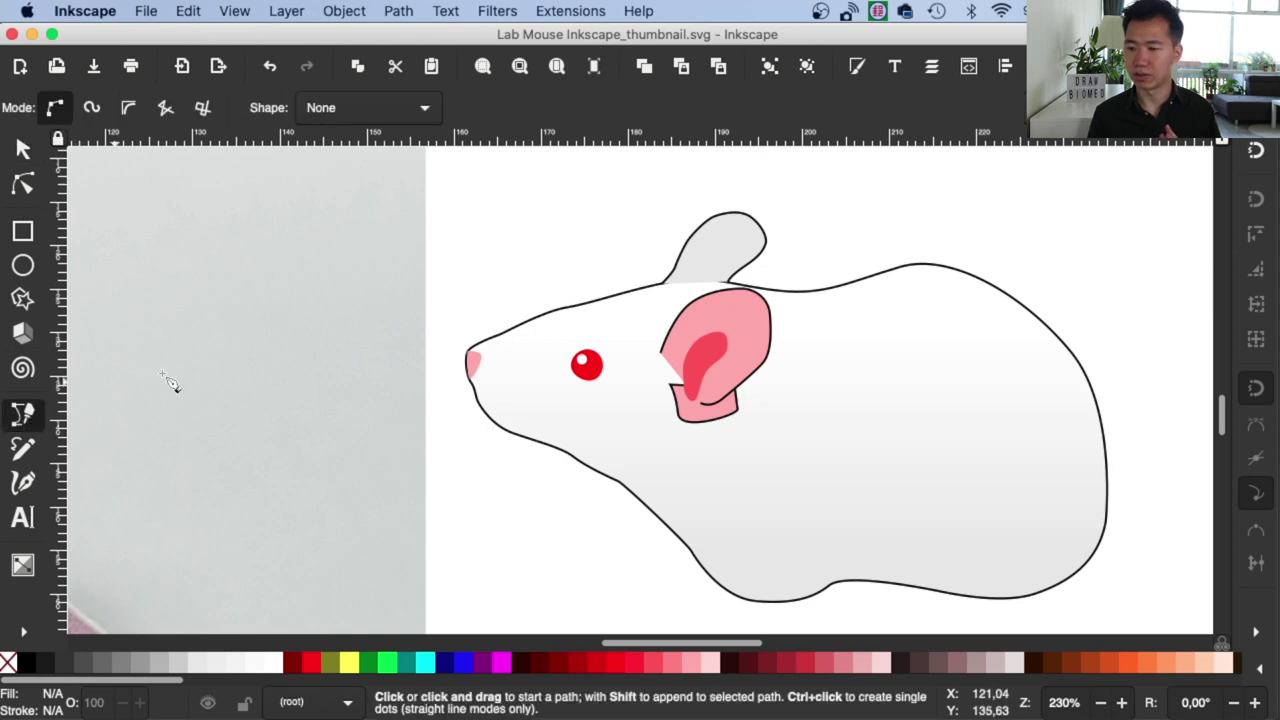
click(654, 351)
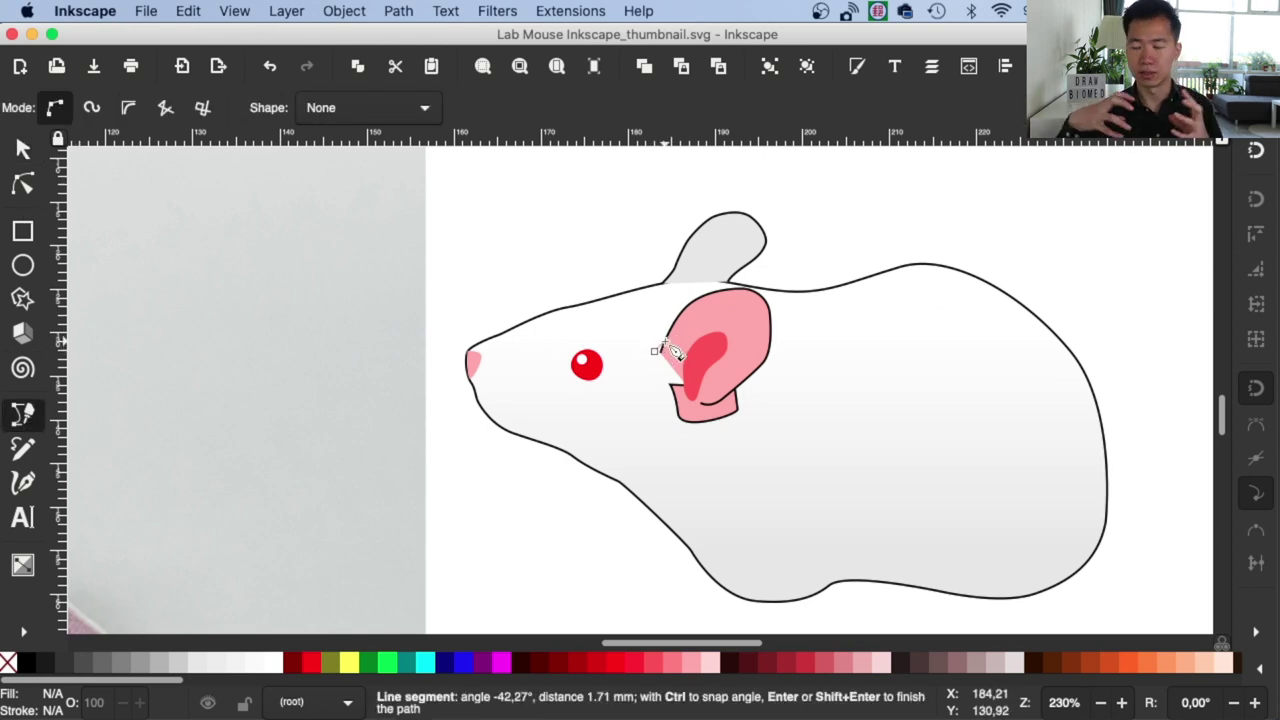
drag(665, 341, 667, 354)
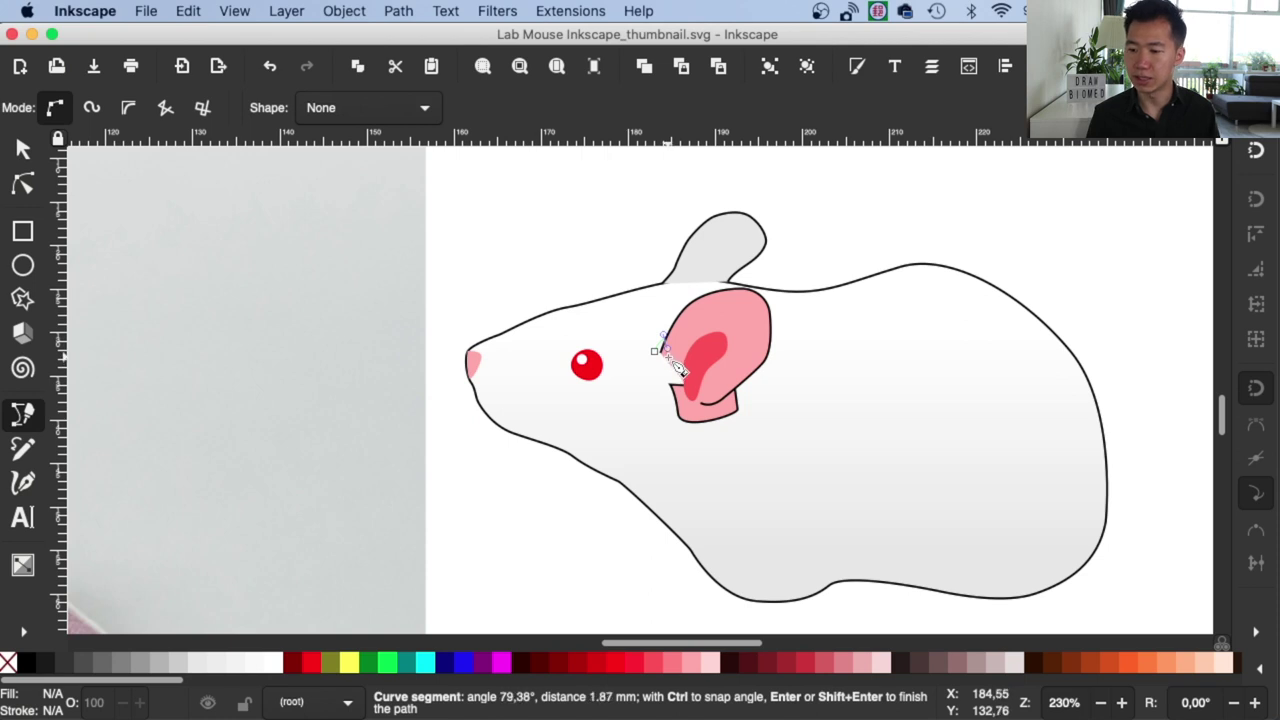
click(678, 368)
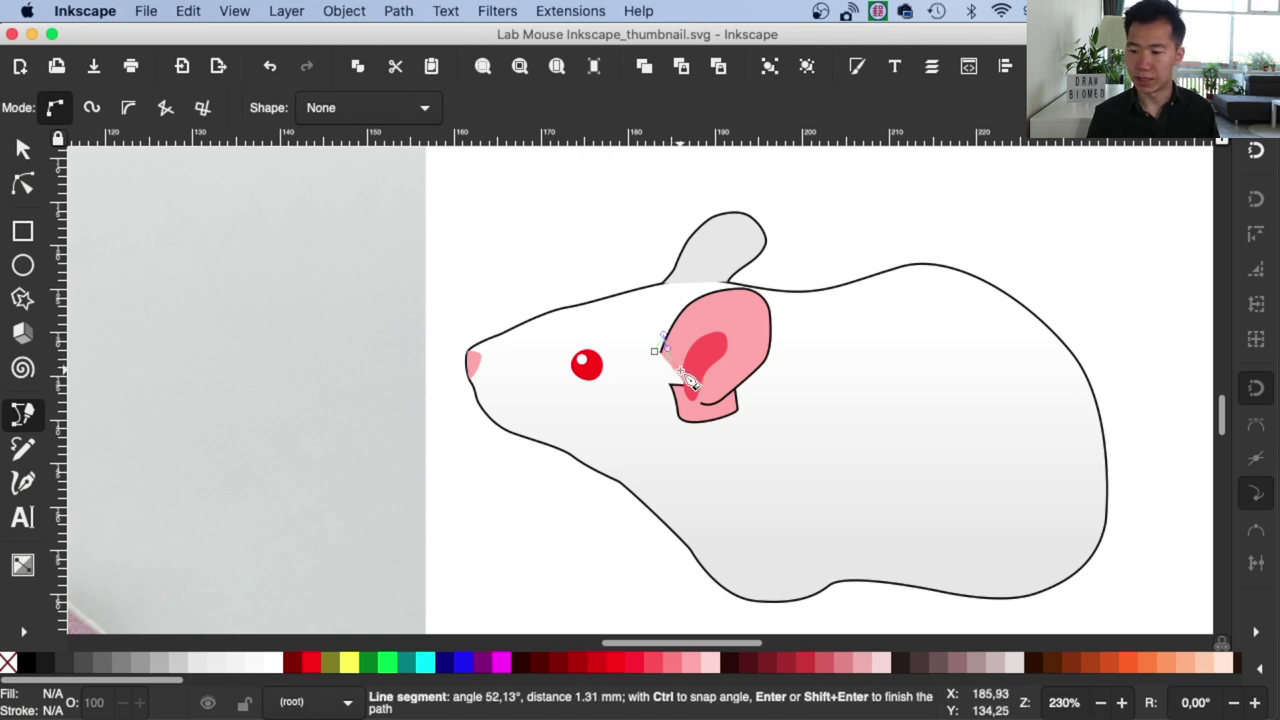
click(688, 386)
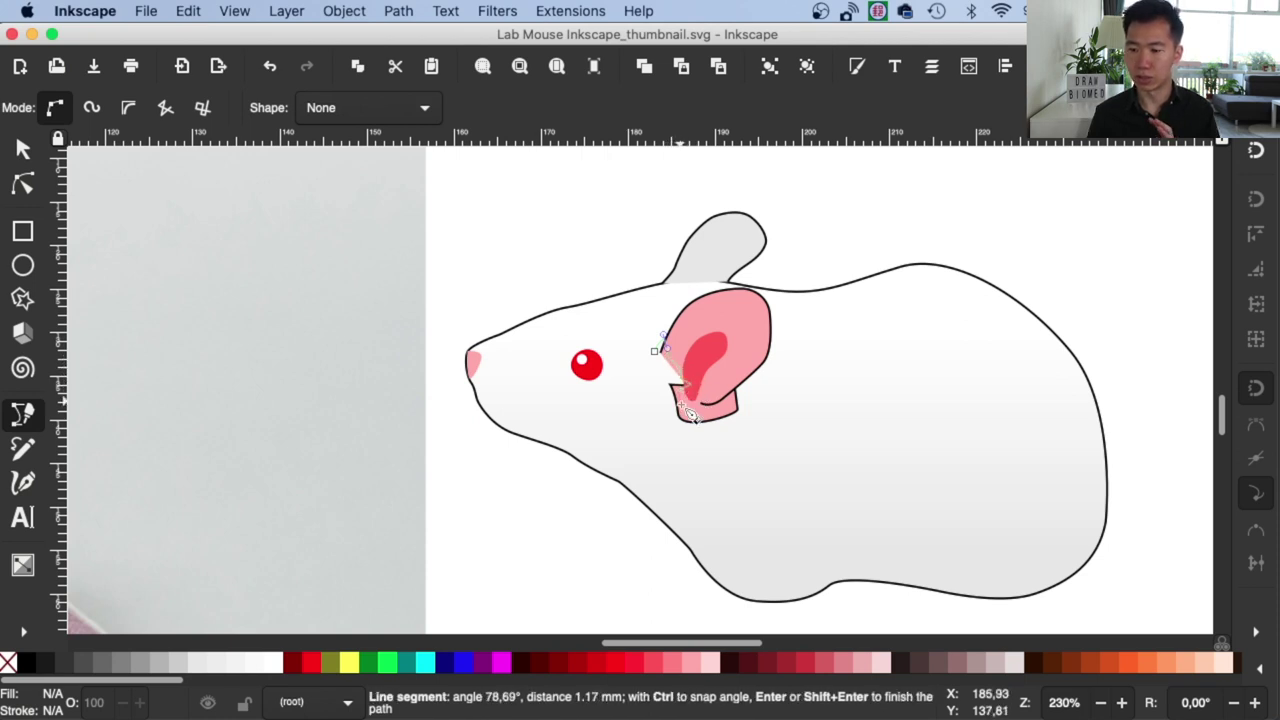
click(688, 402)
click(681, 408)
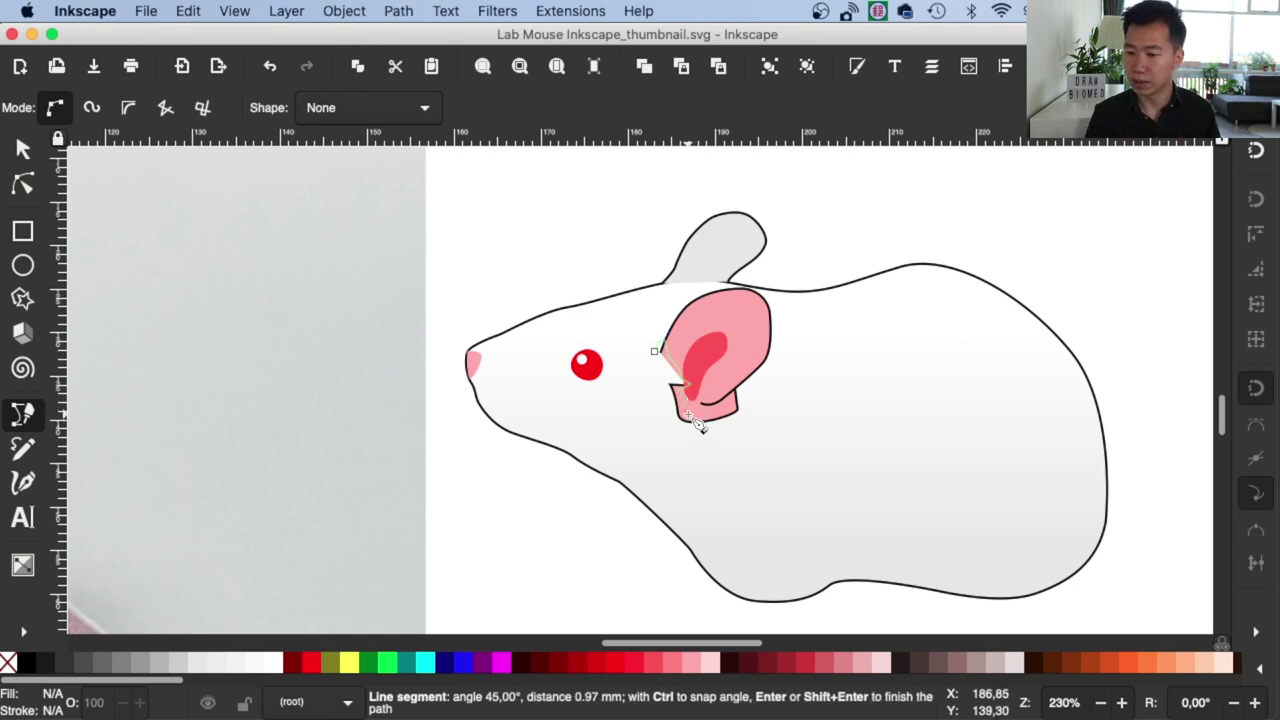
click(687, 414)
click(692, 419)
click(705, 424)
click(716, 414)
click(720, 421)
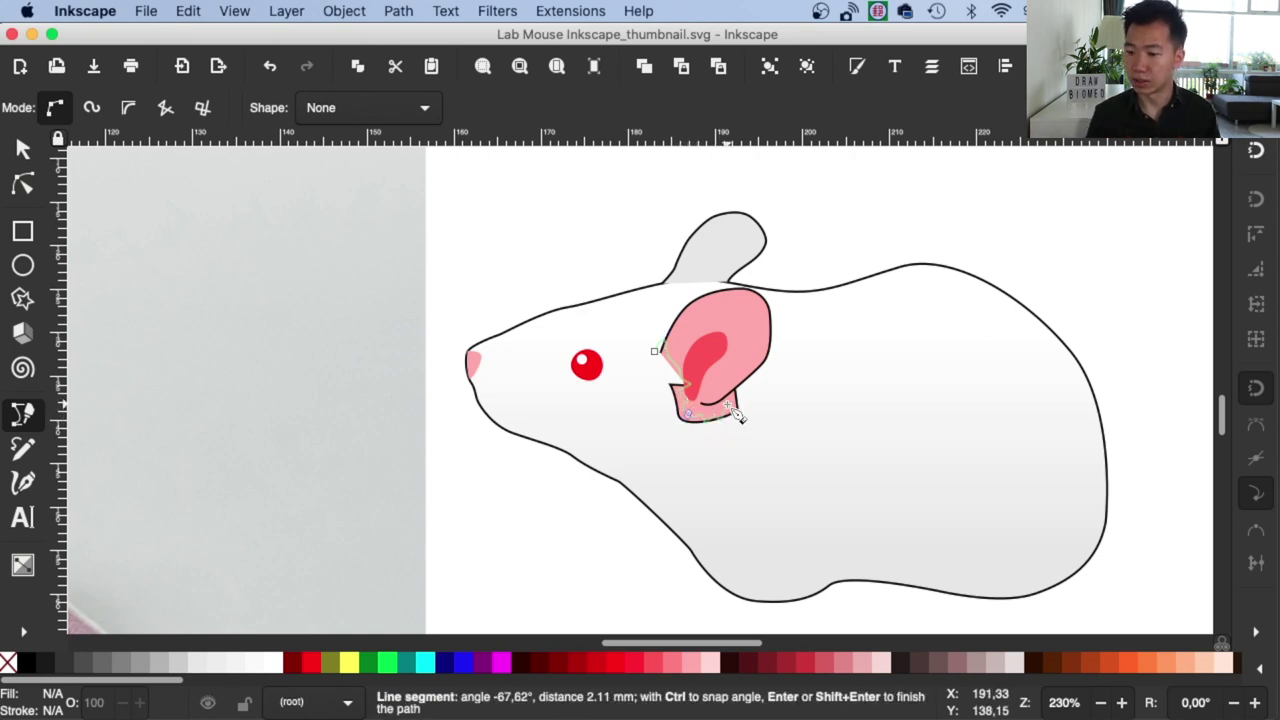
click(728, 404)
click(733, 409)
click(740, 403)
click(751, 415)
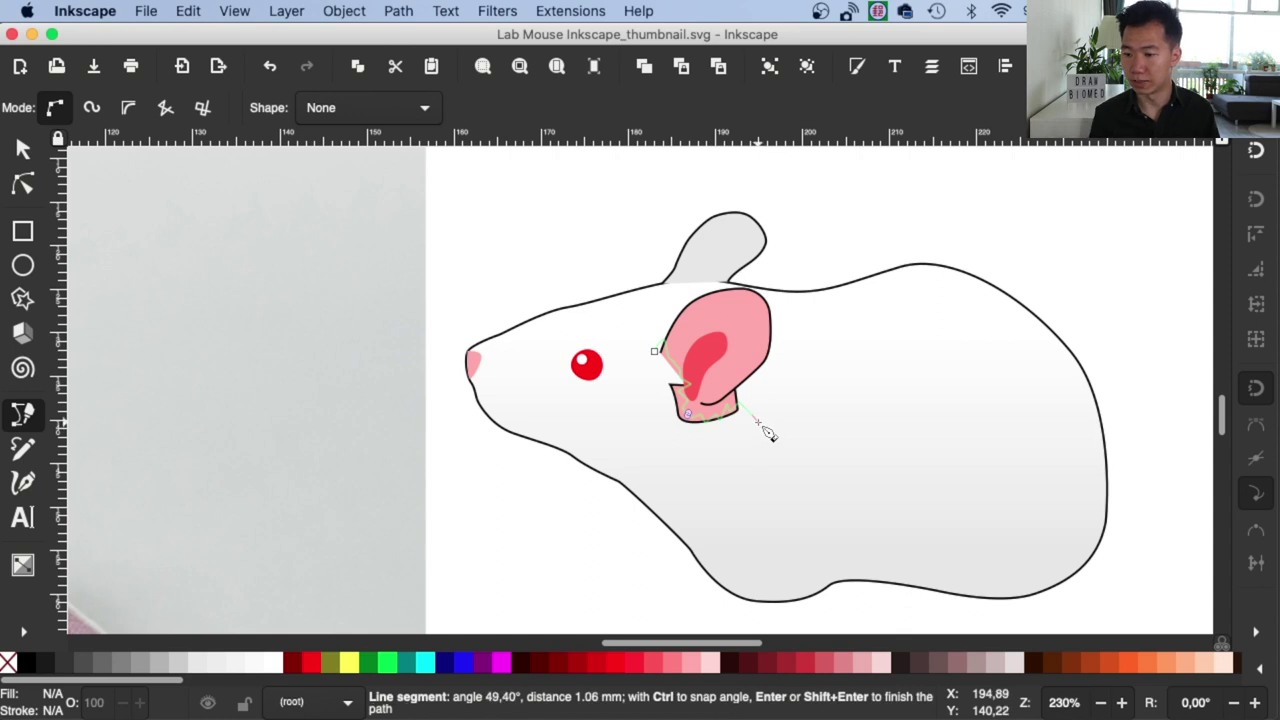
double_click(752, 414)
click(274, 662)
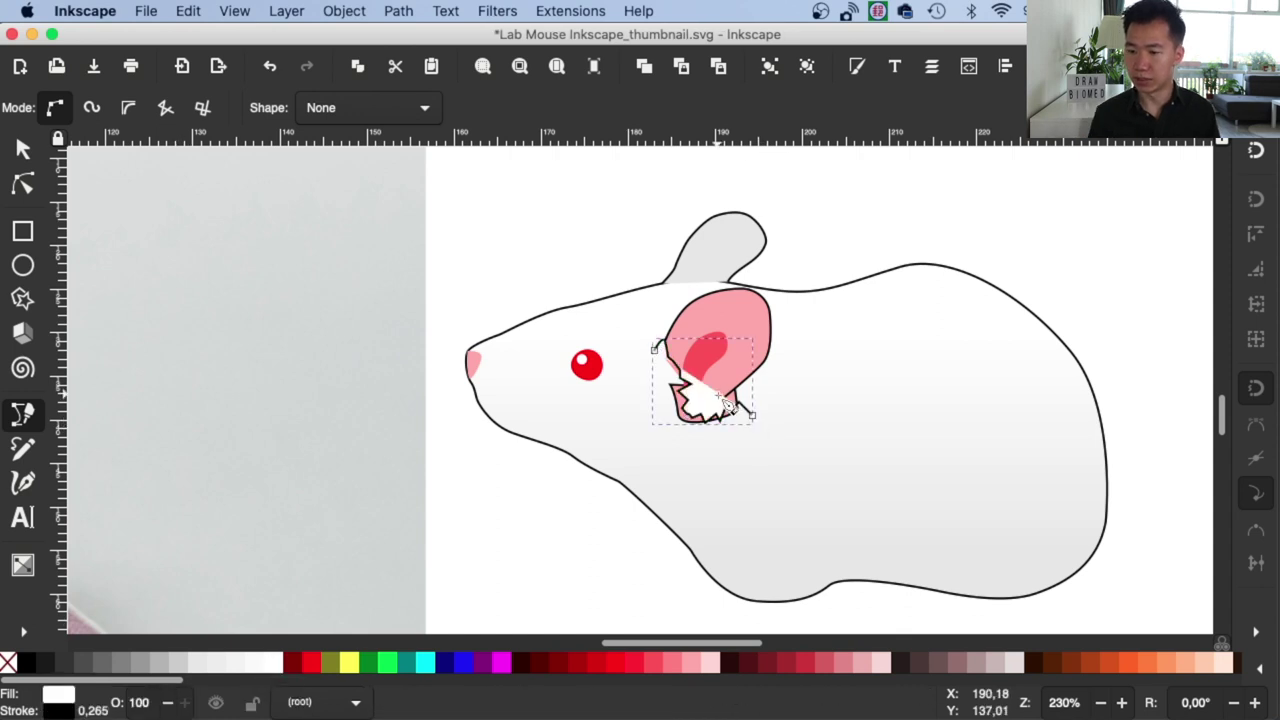
Step: Break the white zigzag path at its lower front corner node and pull the node outward to about X 185.6, Y 140.1 mm
scroll(794, 383, up, 2)
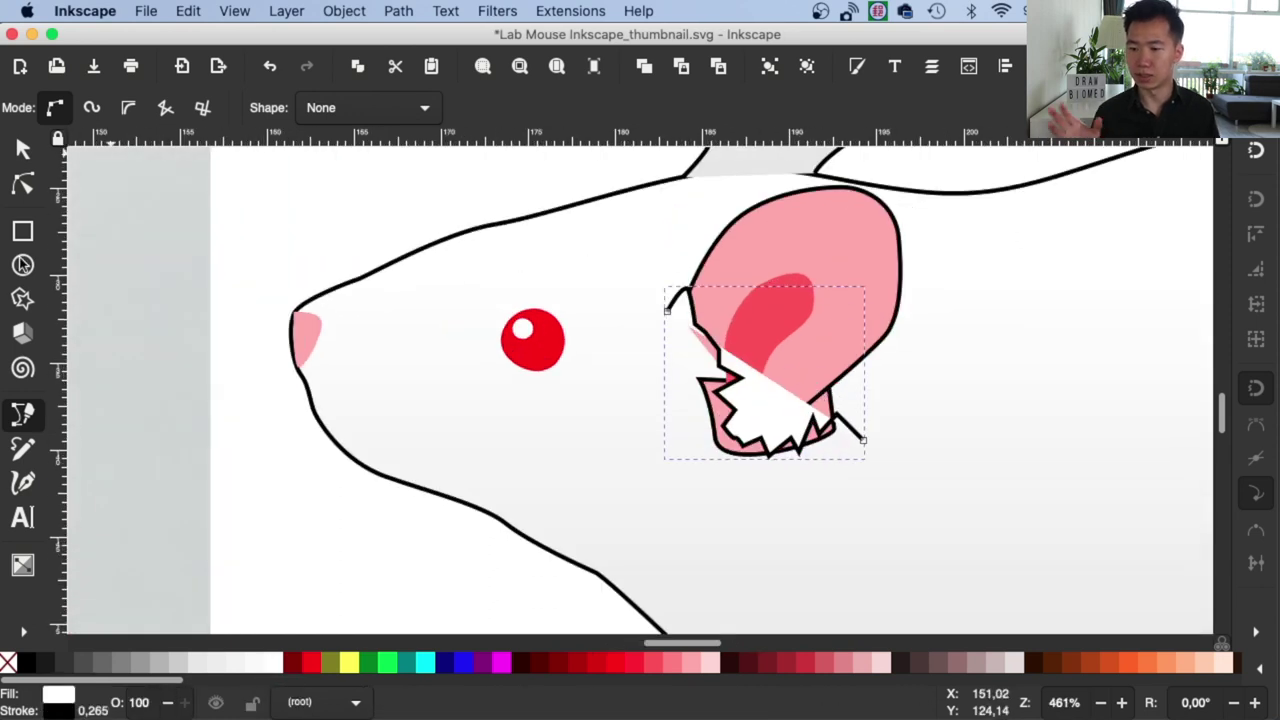
key(n)
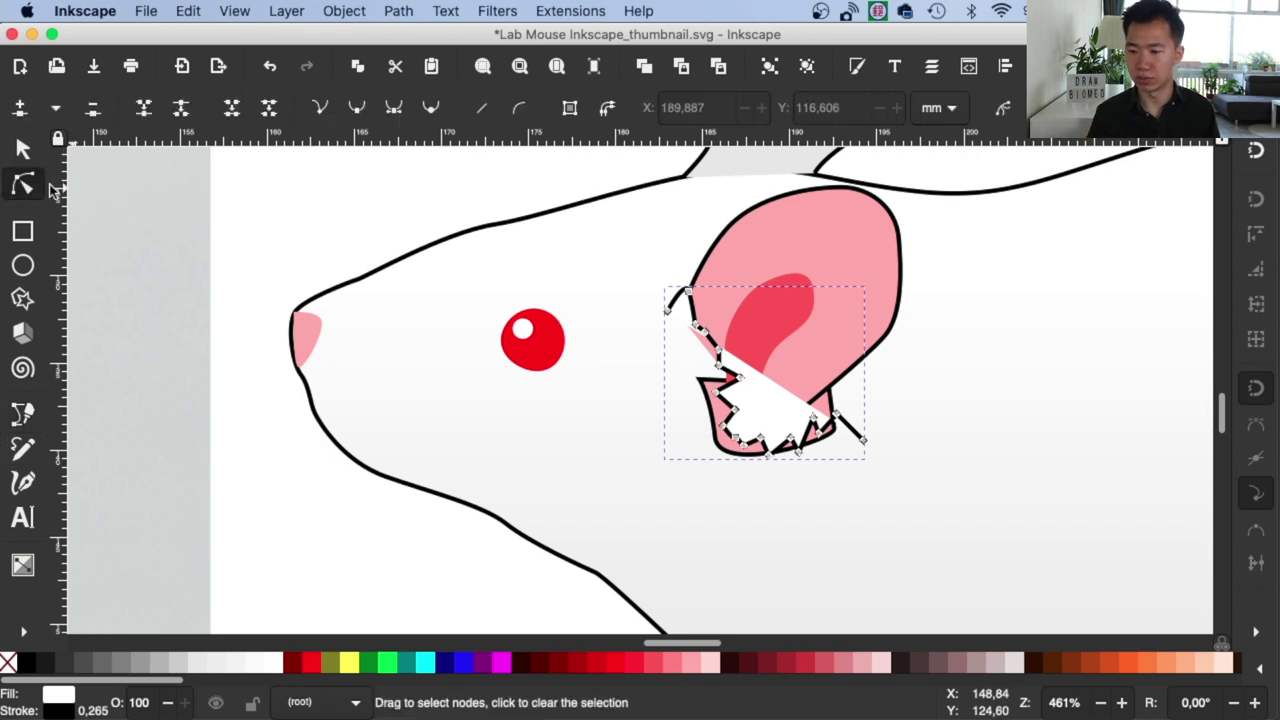
drag(733, 441, 737, 436)
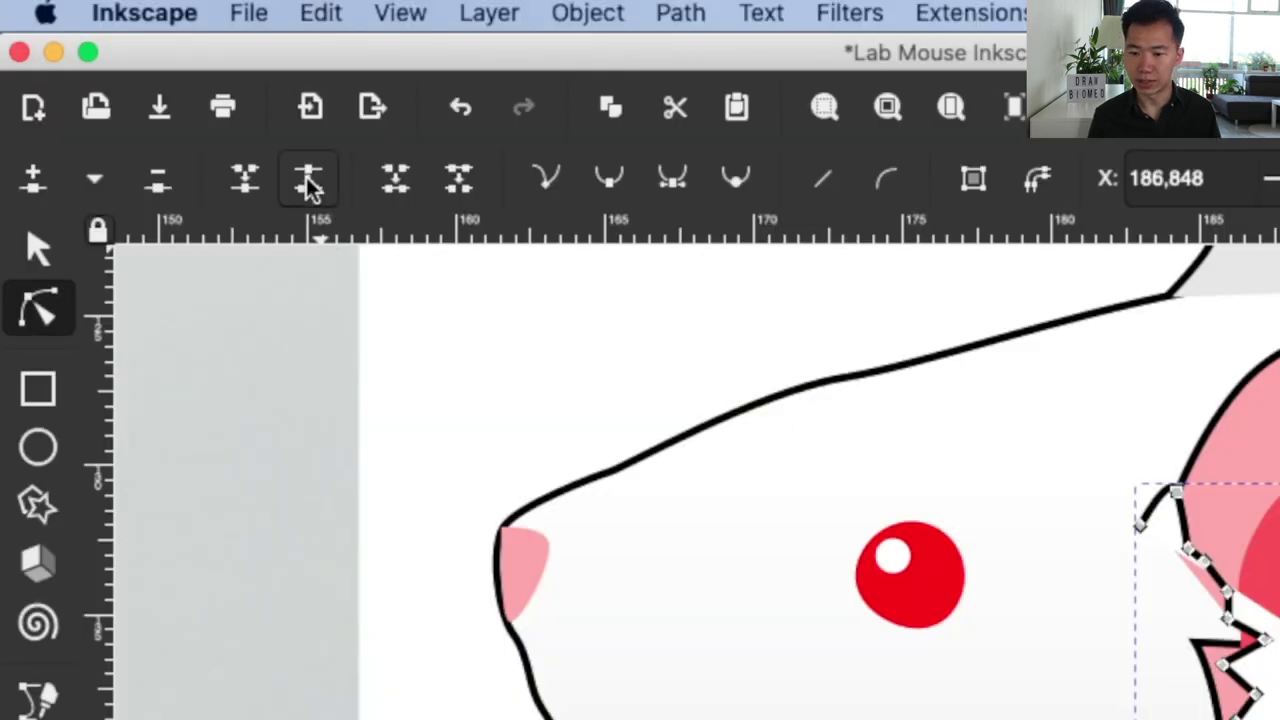
click(307, 182)
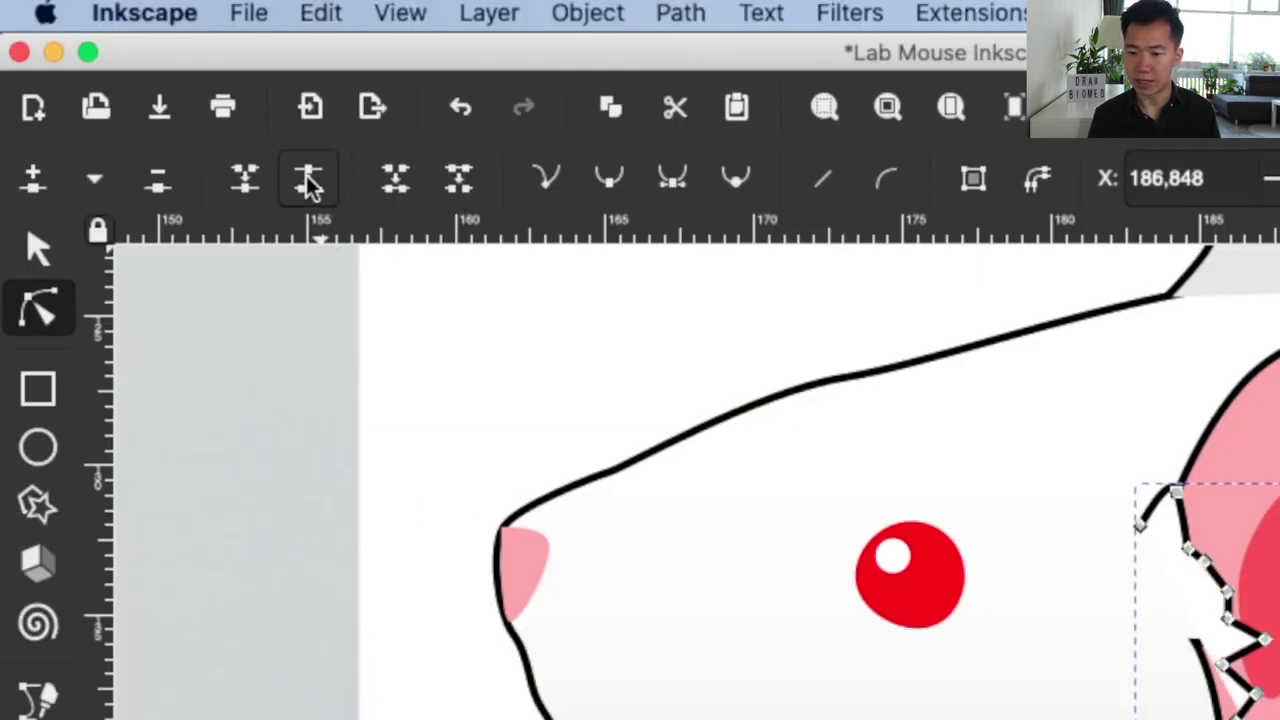
click(736, 428)
click(736, 438)
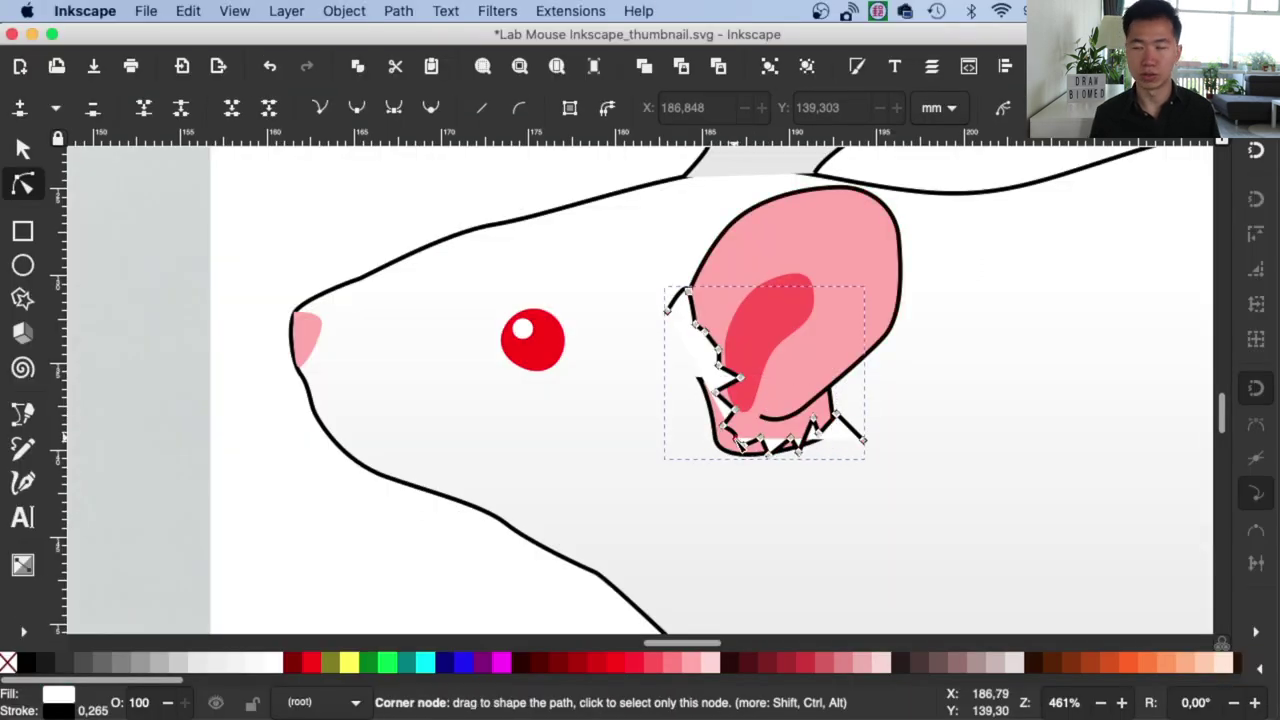
mouse_move(736, 438)
mouse_down()
mouse_move(719, 462)
mouse_move(716, 450)
mouse_up()
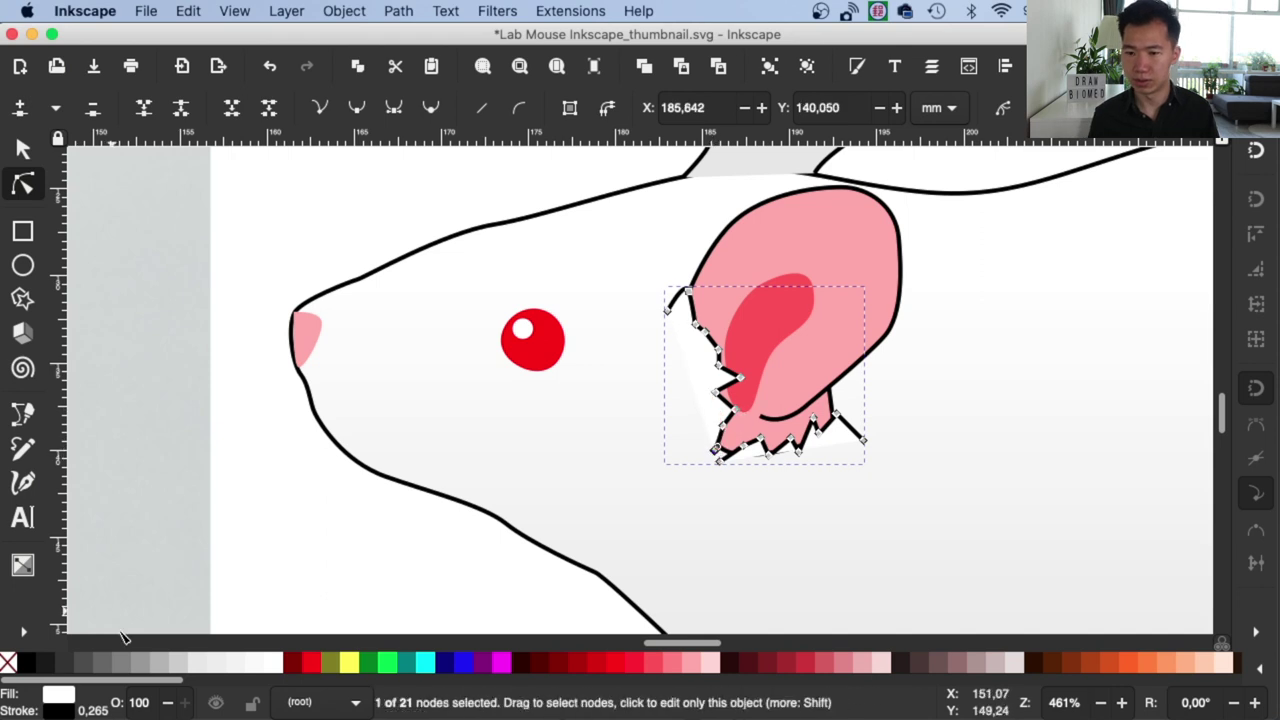
Step: Remove the stroke from the white fur shape and reposition the nodes along its front edge
right_click(90, 711)
click(126, 700)
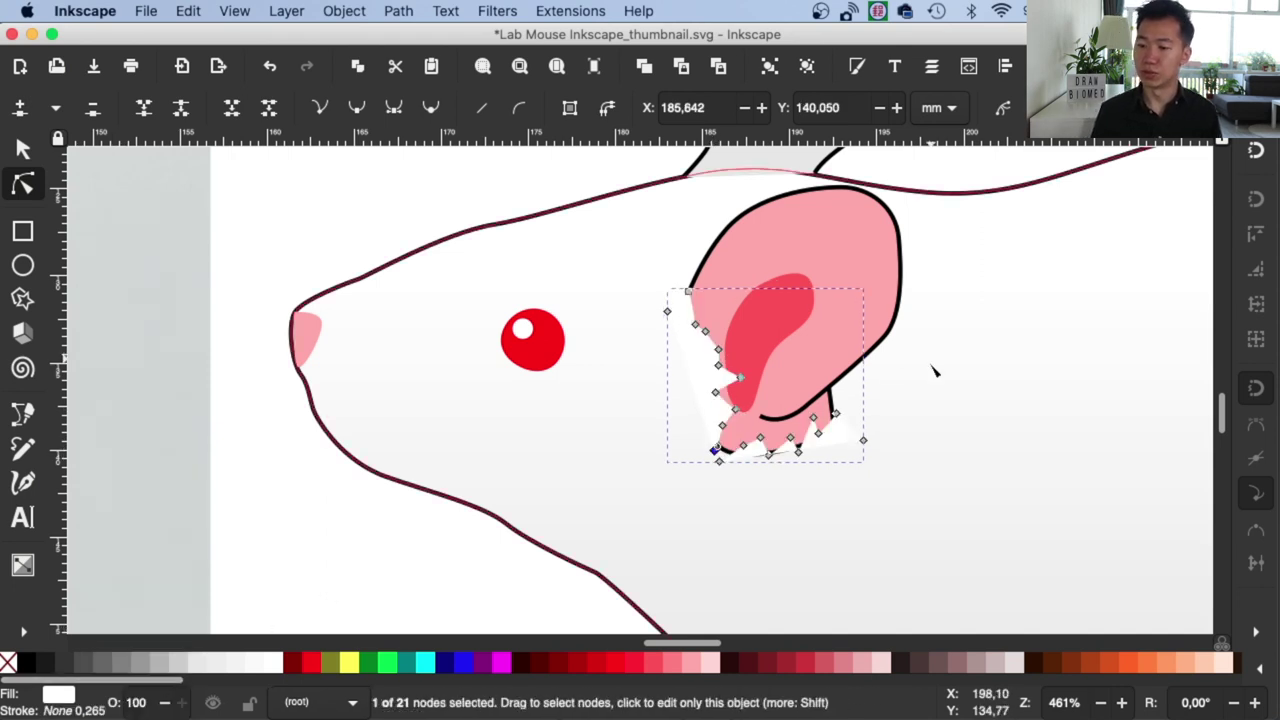
click(942, 366)
click(712, 410)
drag(716, 447, 735, 440)
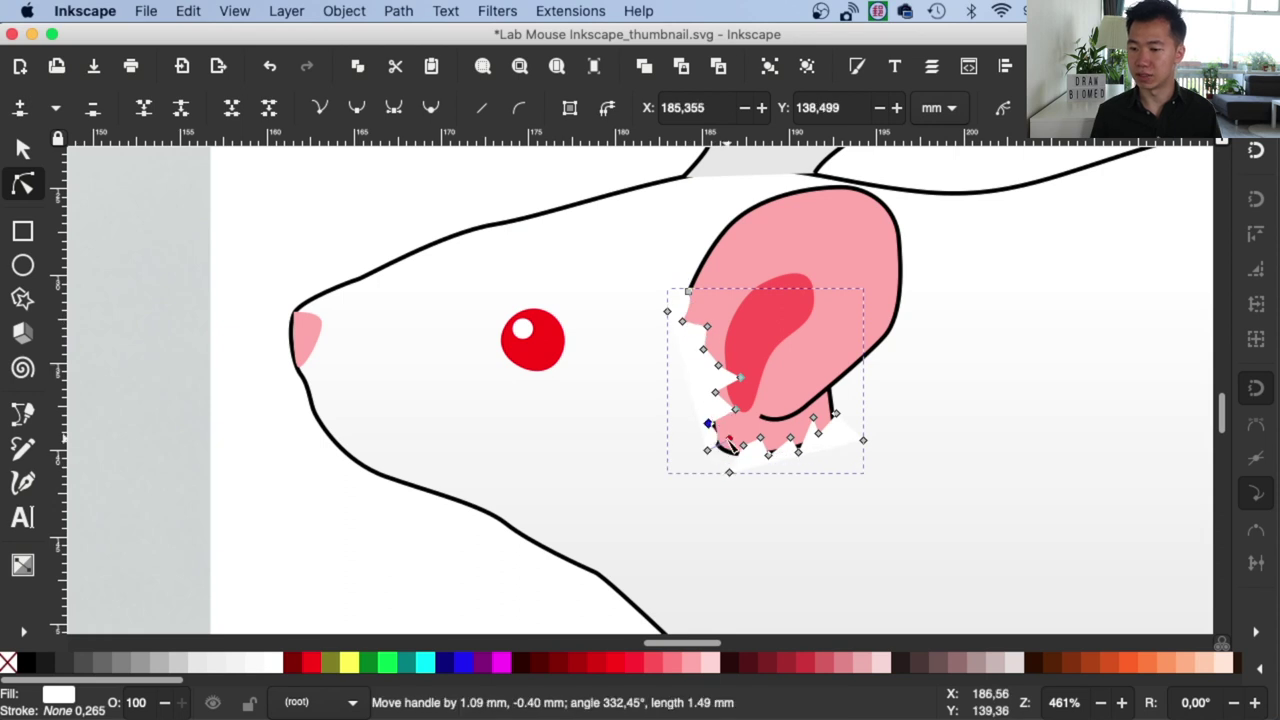
click(737, 380)
drag(732, 380, 727, 363)
Step: Reshape the fur shape's remaining nodes and segments into irregular white tufts covering the ear's front and lower edges
drag(707, 453, 727, 458)
drag(688, 291, 691, 304)
drag(729, 472, 722, 462)
drag(760, 437, 755, 441)
drag(768, 455, 793, 447)
drag(813, 417, 806, 426)
drag(703, 349, 731, 322)
key(Escape)
key(Escape)
click(1100, 703)
click(1121, 703)
click(730, 390)
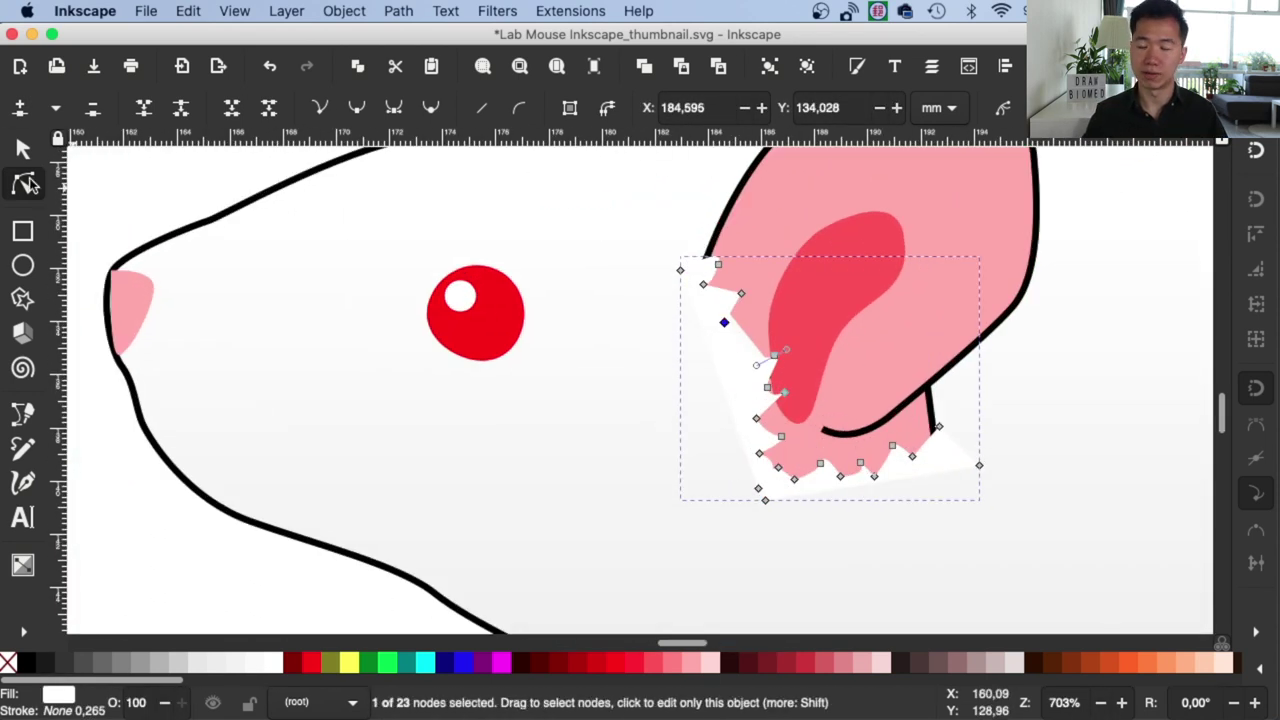
click(718, 264)
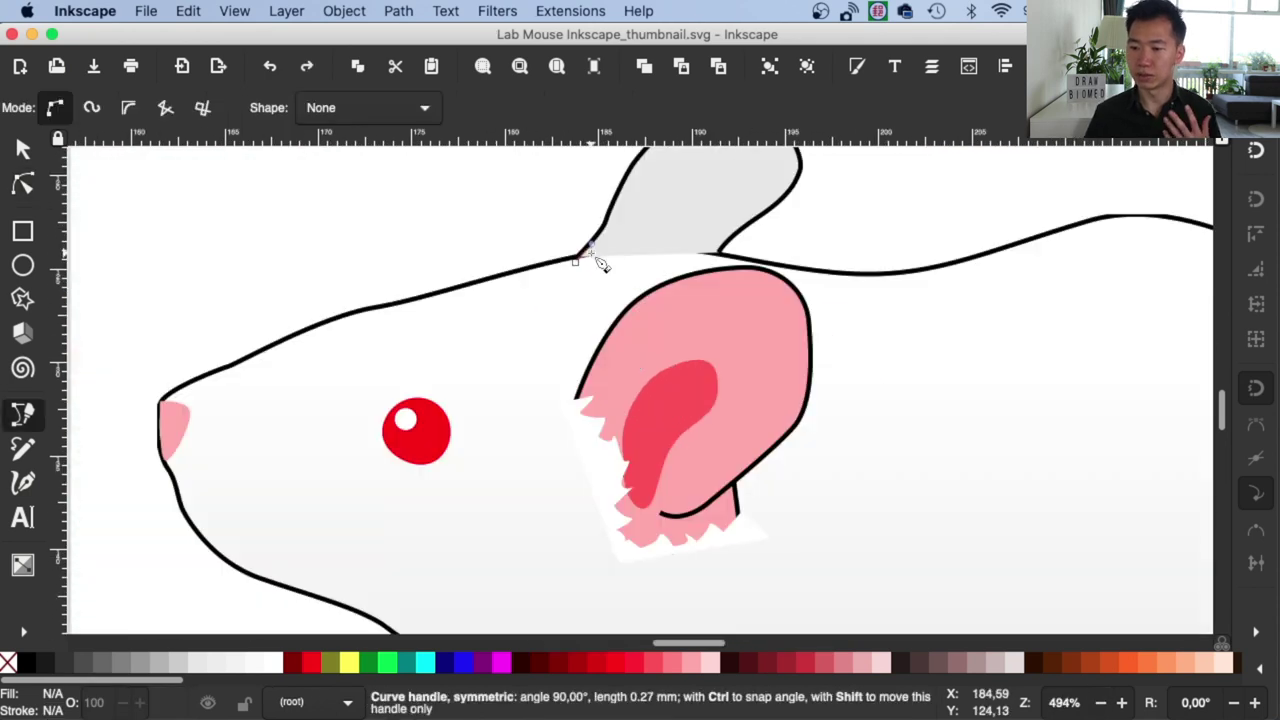
Step: Draw a small curved fur path where the far ear meets the head
drag(600, 262, 577, 258)
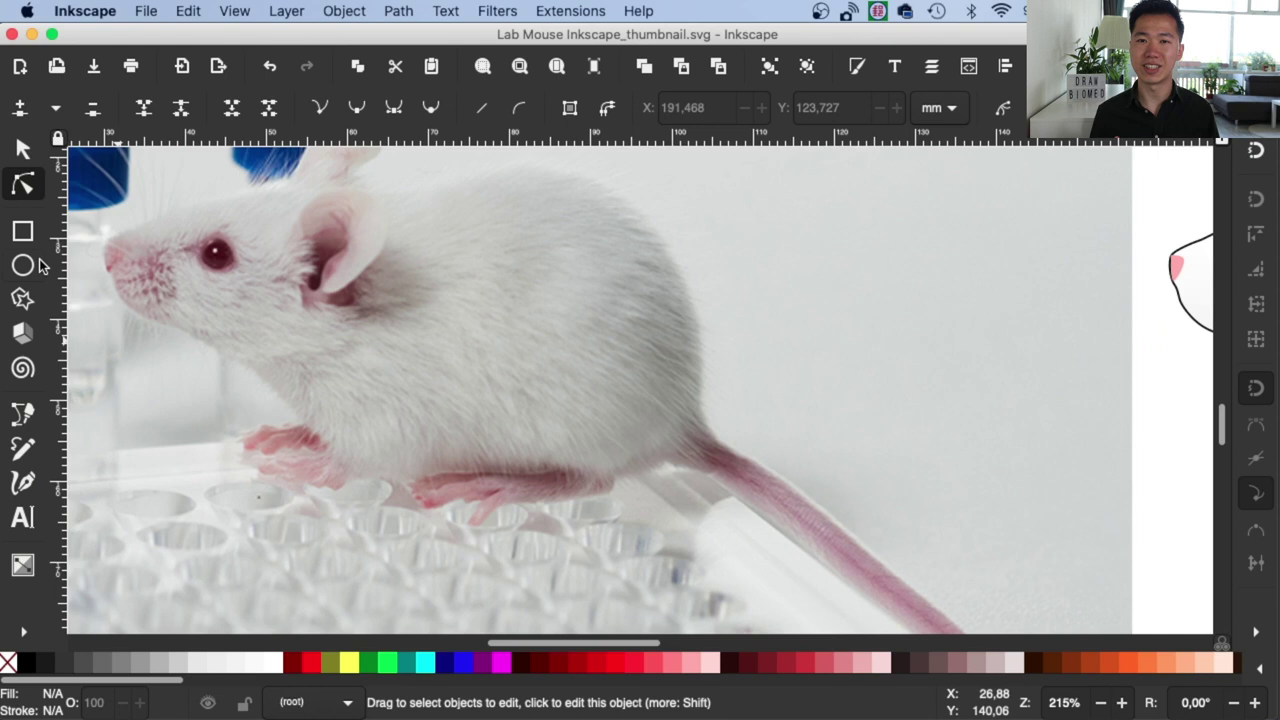
Step: Trace the hind foot on the reference photo as a closed path, including its toes and rounded heel
click(22, 413)
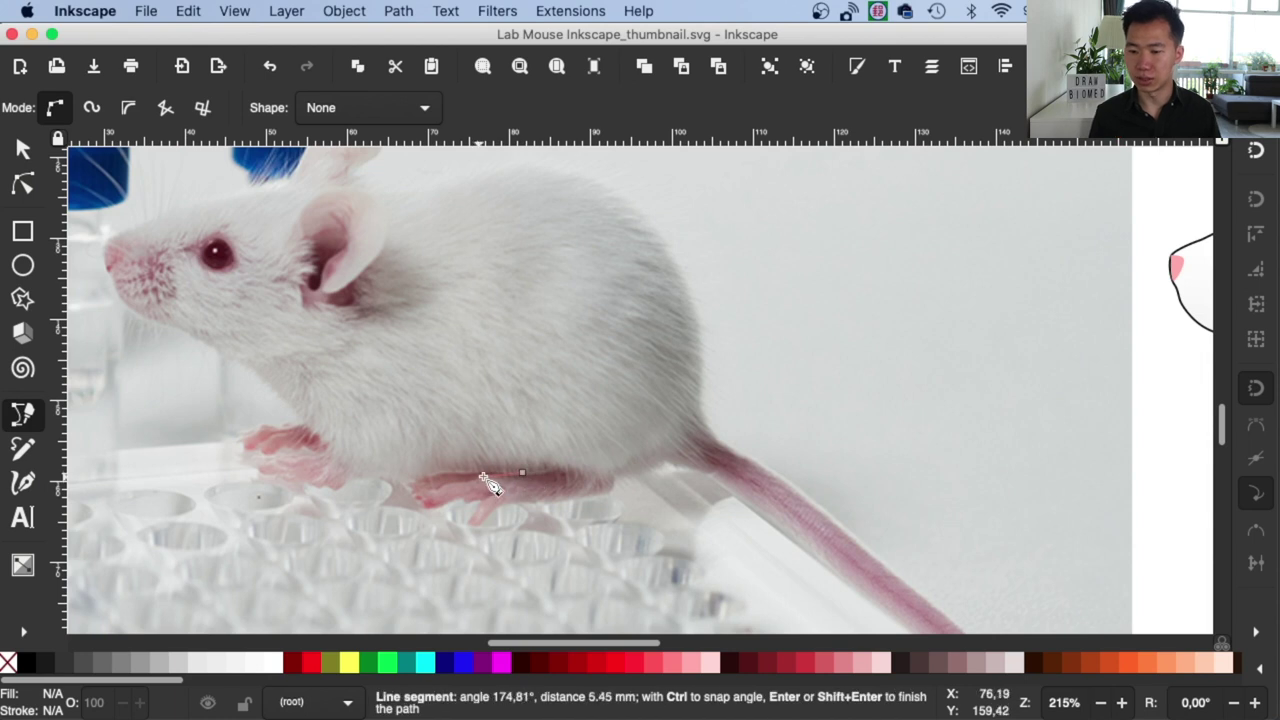
drag(477, 477, 428, 493)
drag(419, 497, 424, 503)
click(463, 501)
click(474, 522)
drag(505, 502, 520, 502)
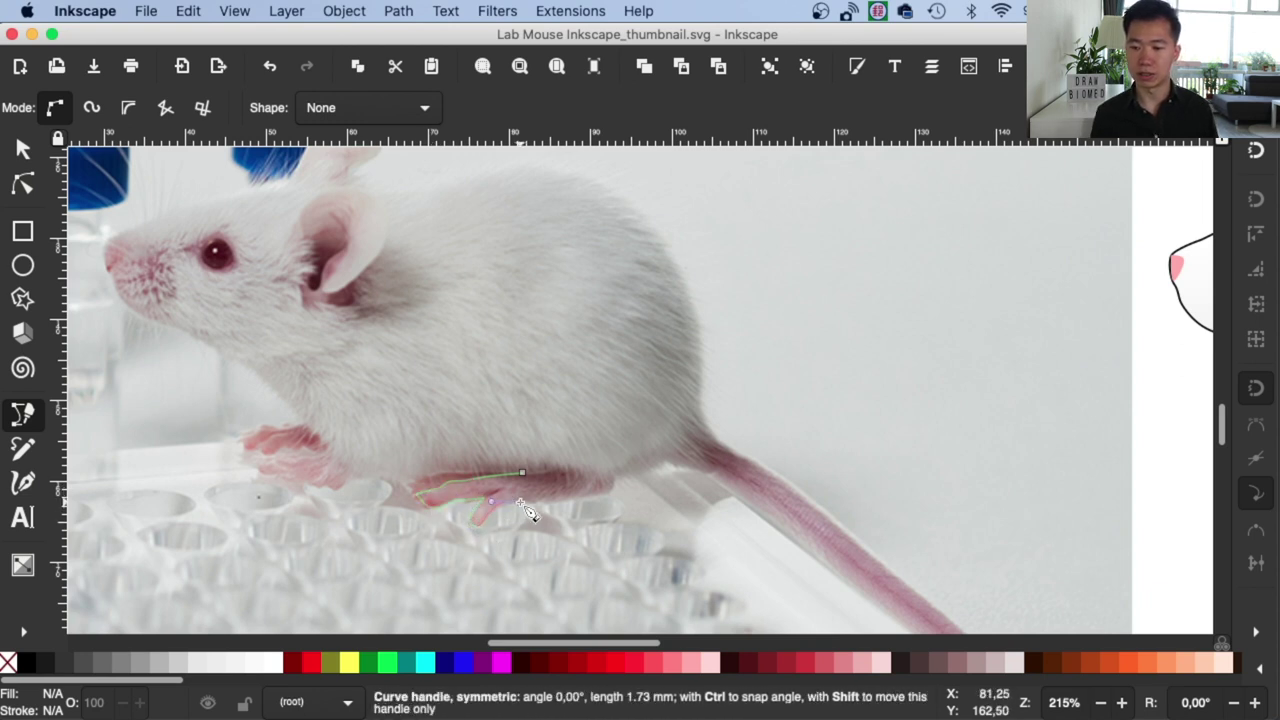
click(608, 493)
drag(614, 490, 560, 459)
click(522, 473)
Step: Trace the hind foot's upper toe on the photo as a second closed path overlapping the foot outline
scroll(471, 421, left, 2)
click(494, 467)
drag(487, 485, 494, 488)
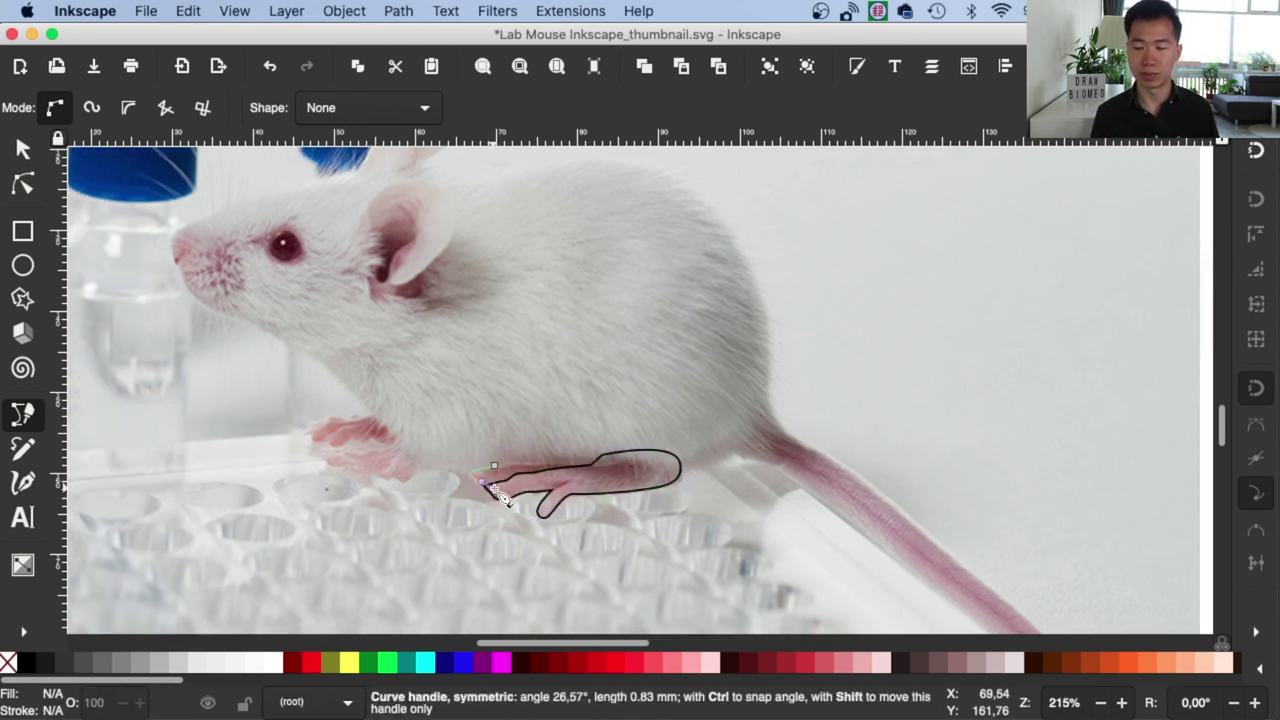
click(590, 465)
click(543, 460)
click(494, 467)
Step: Adjust the upper toe's nodes to fit against the hind foot and fill both shapes with light pink
key(n)
key(plus)
key(plus)
drag(349, 539, 351, 543)
key(b)
key(n)
drag(543, 540, 562, 539)
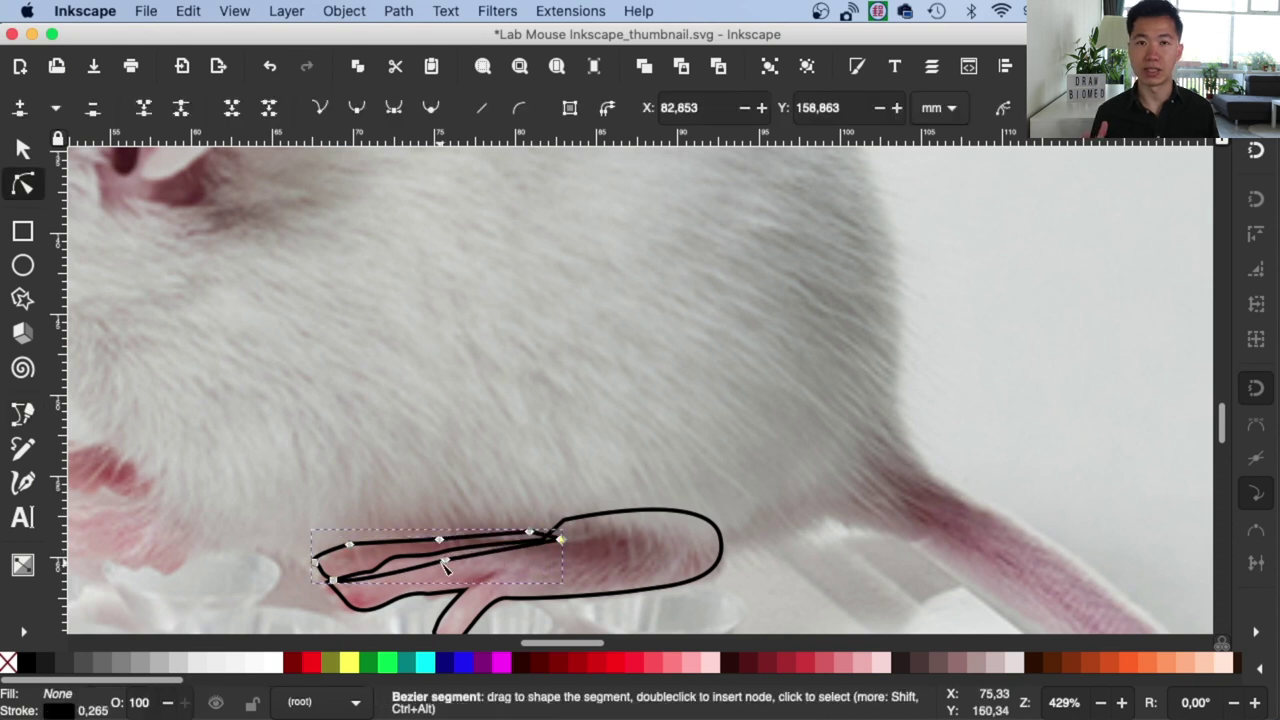
click(394, 560)
key(Escape)
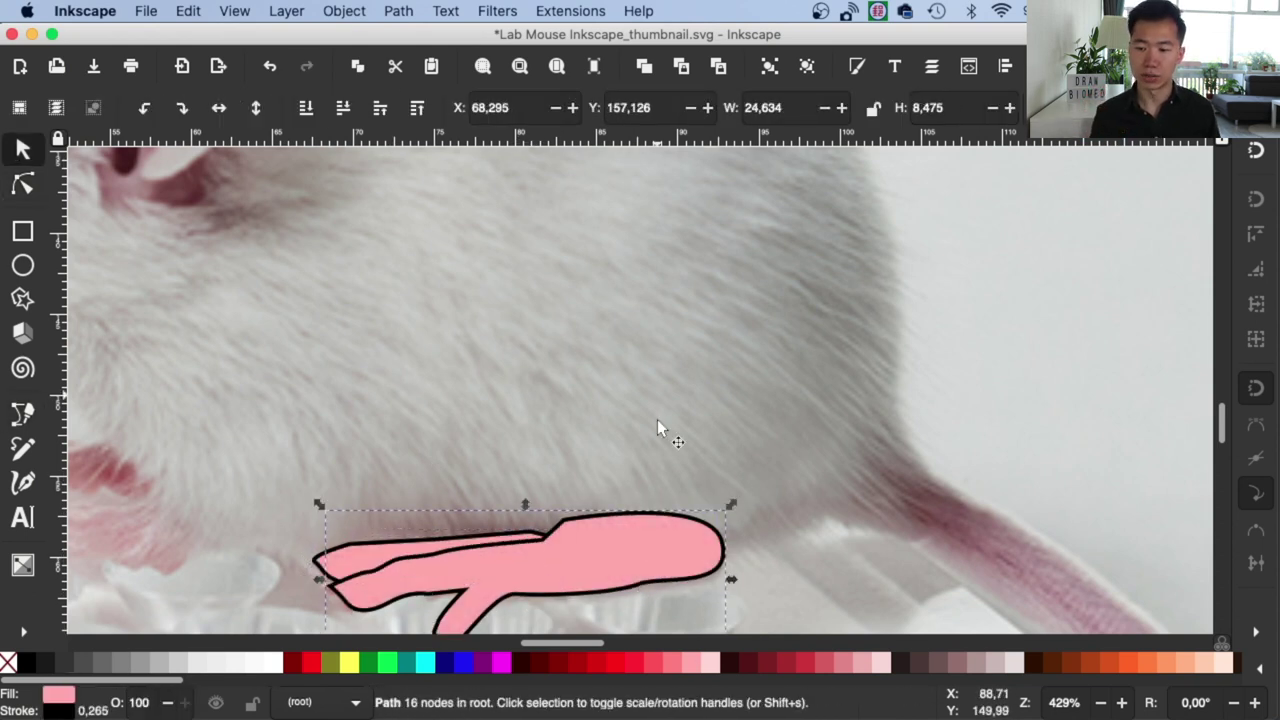
Step: Move both hind-foot shapes beneath the drawn mouse's belly, at about X 200, Y 157 mm, and group them
scroll(660, 412, down, 4)
click(680, 400)
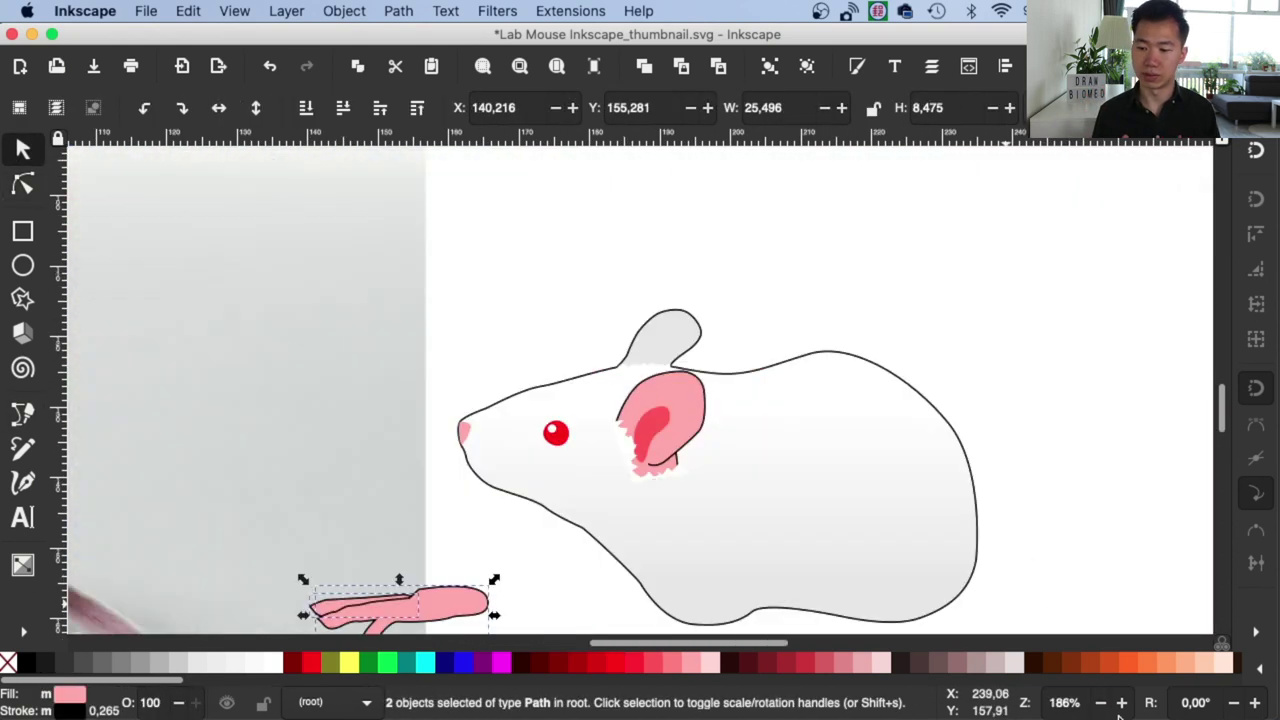
drag(371, 606, 884, 519)
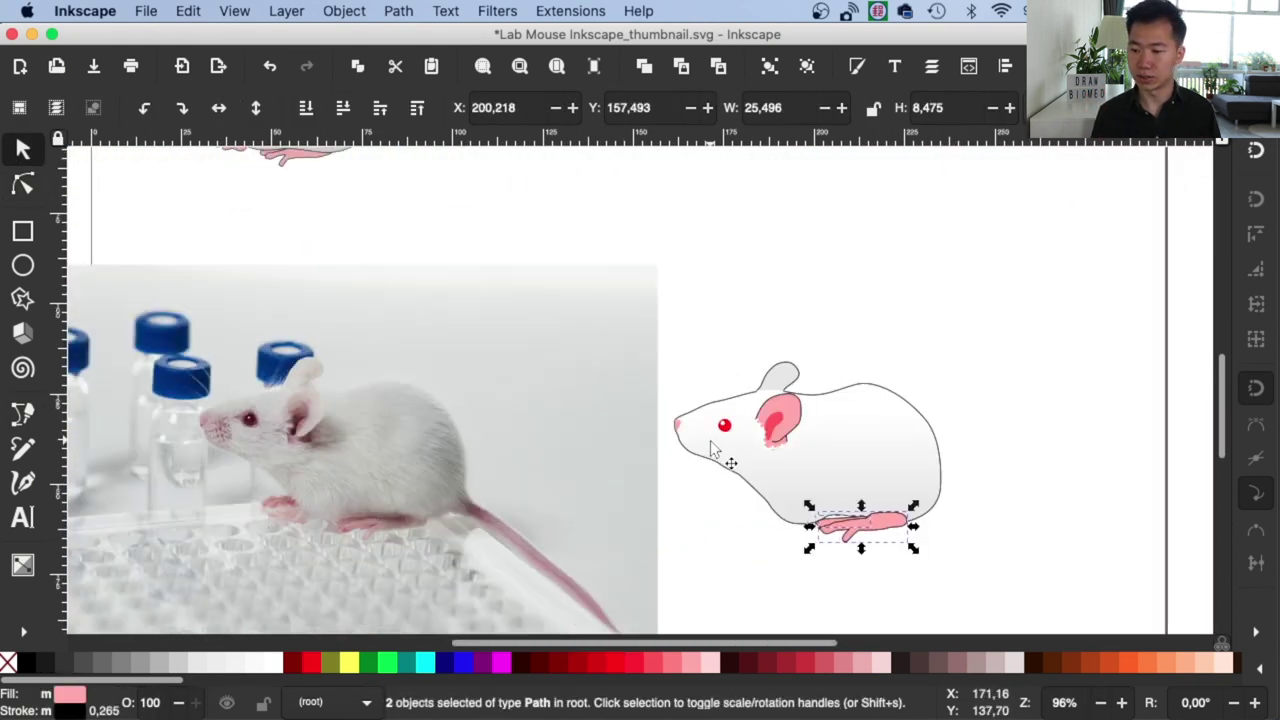
key(ctrl+g)
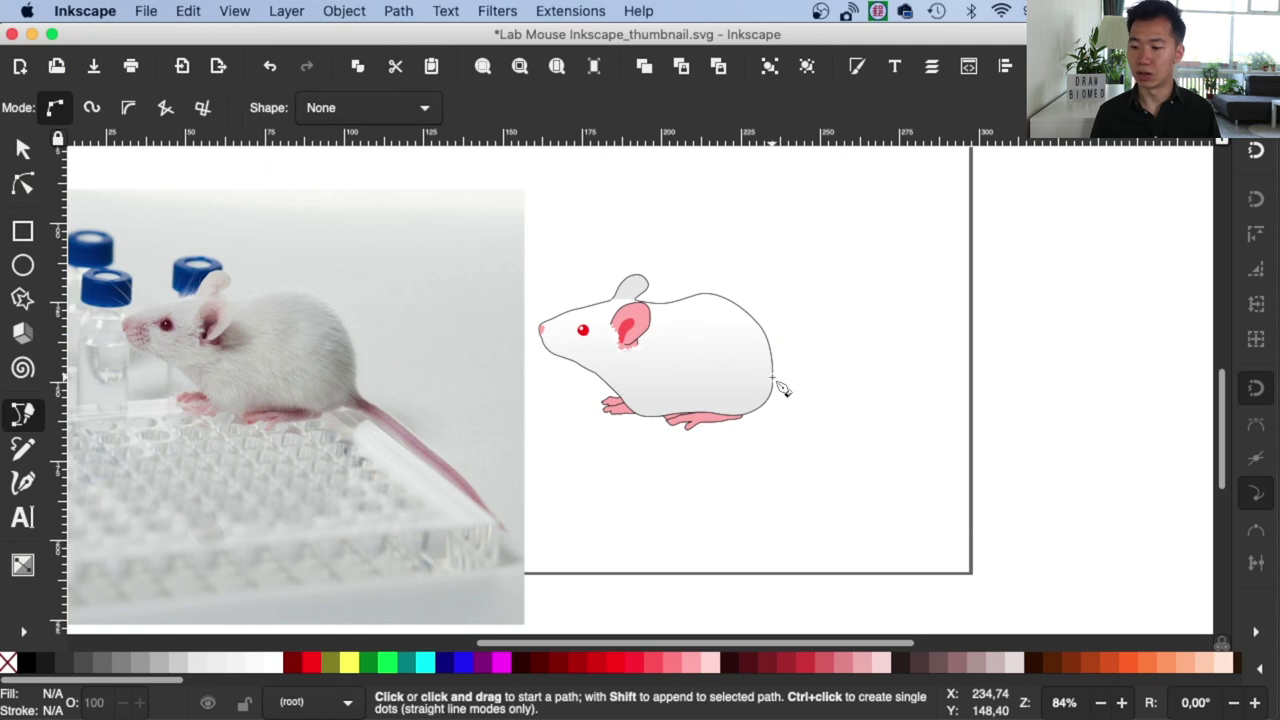
Step: Draw a long, gently curved tail extending from the drawn mouse's rump
click(772, 378)
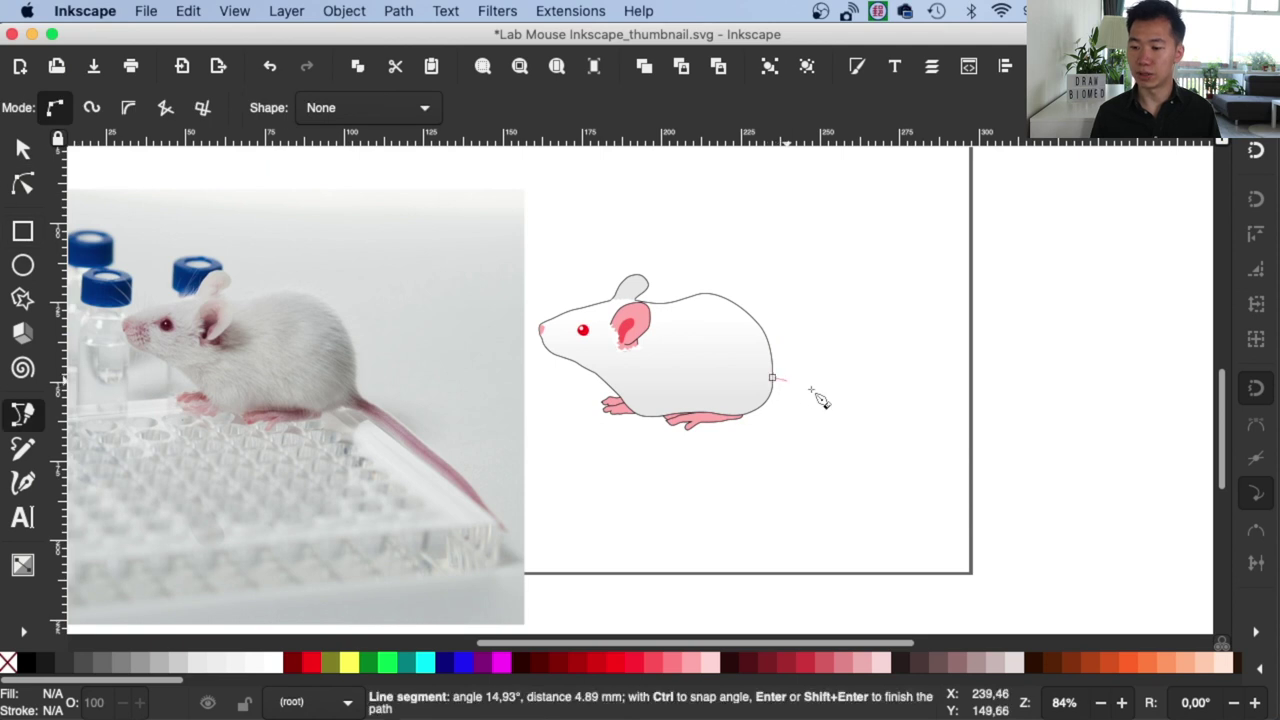
drag(921, 405, 977, 400)
key(BackSpace)
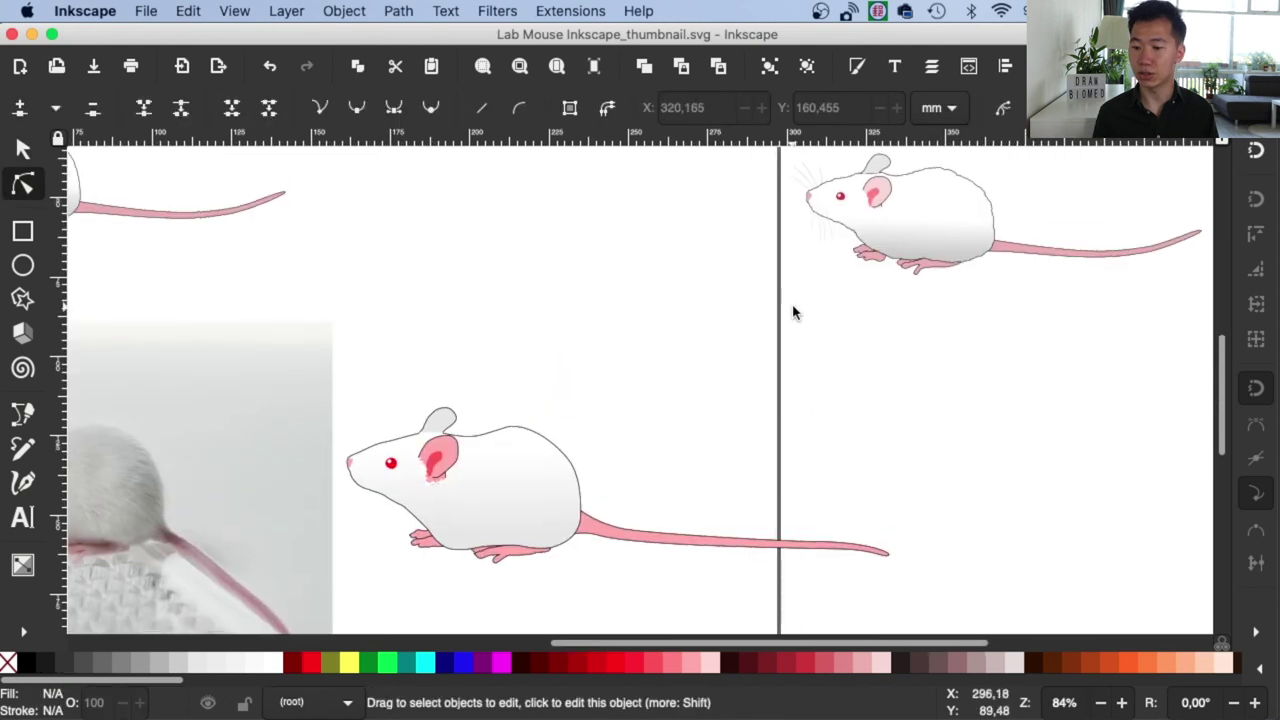
scroll(791, 309, right, 2)
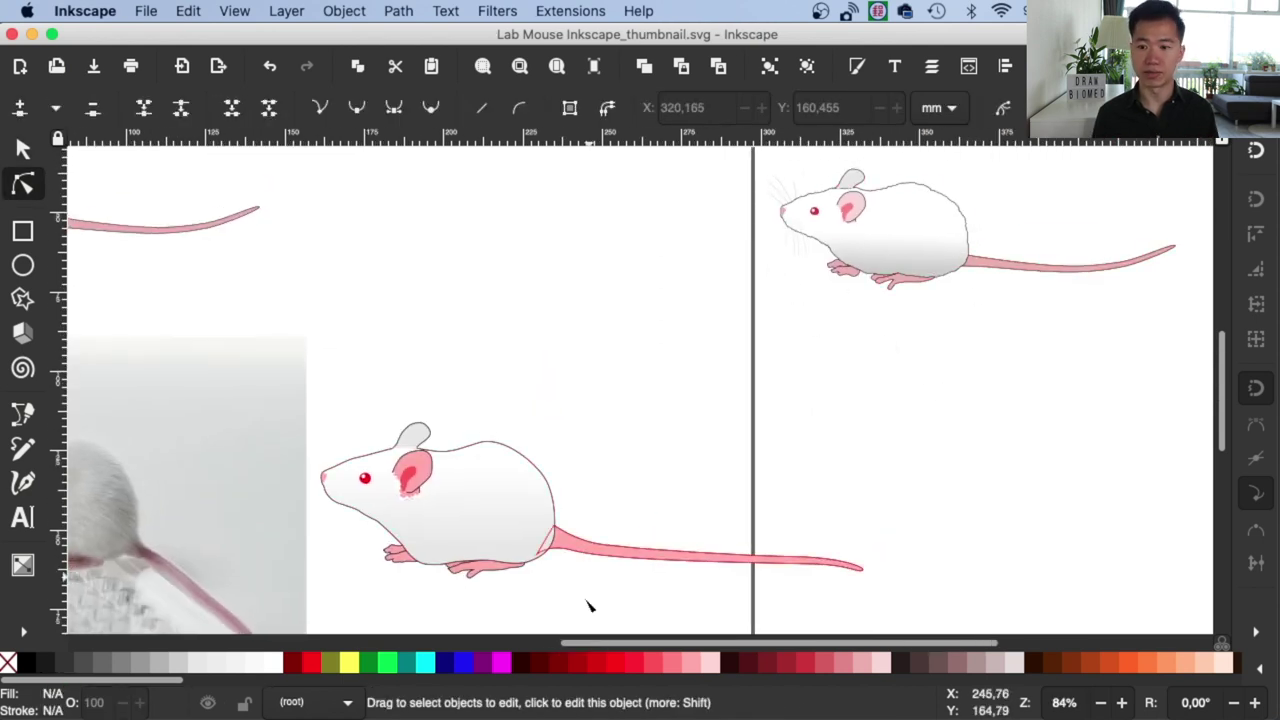
scroll(729, 481, left, 3)
scroll(729, 481, down, 2)
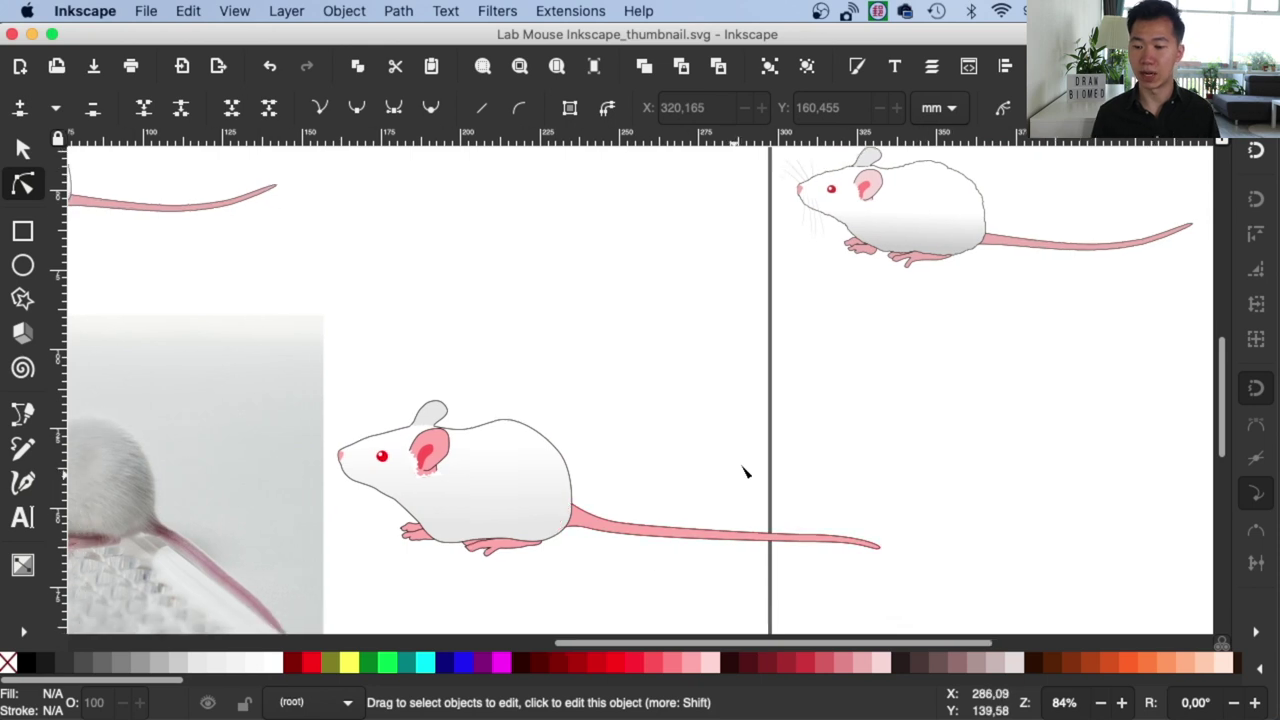